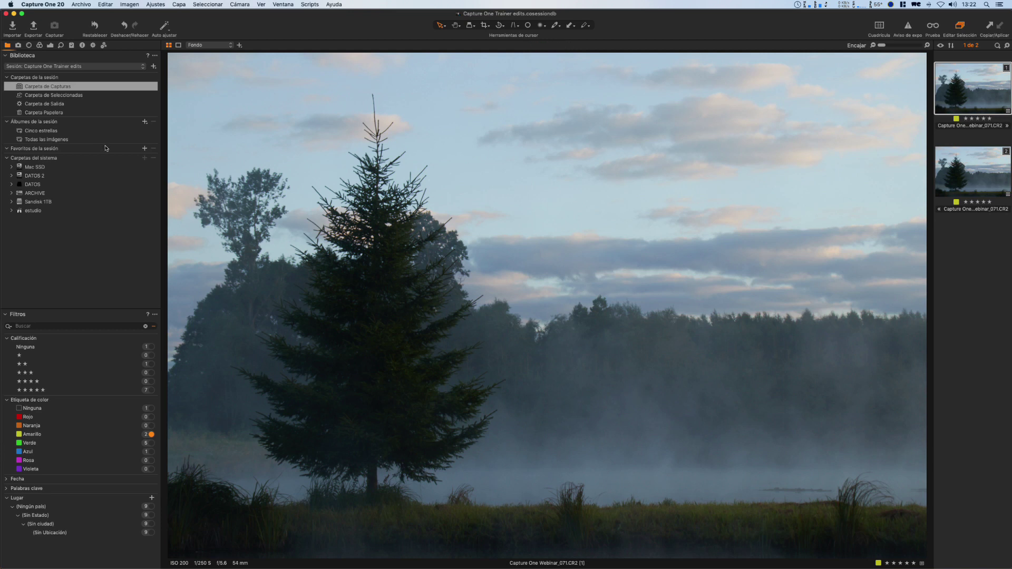
Step: Add a new filled adjustment layer named BG and briefly display its mask to check the coverage
click(50, 45)
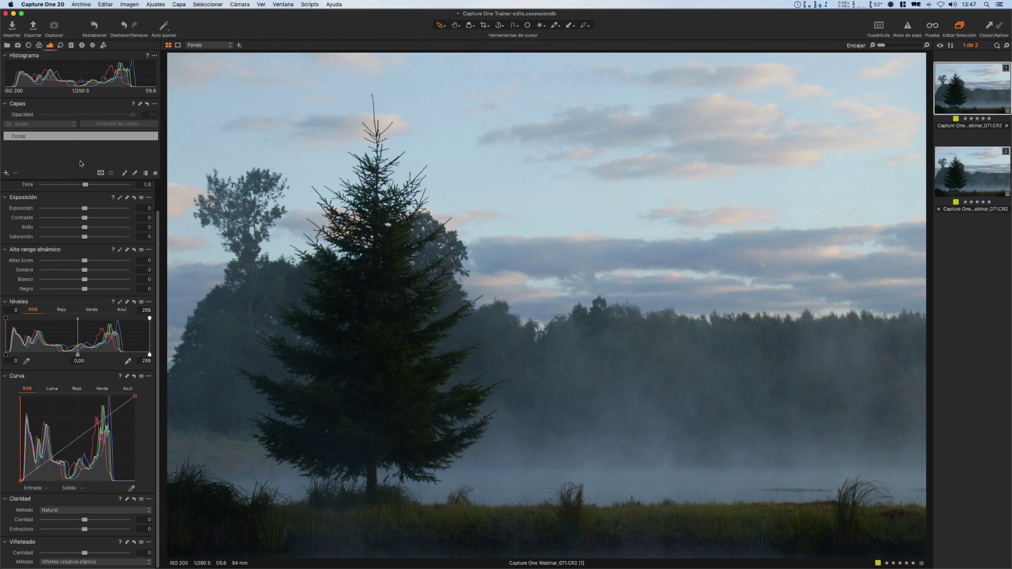
click(6, 174)
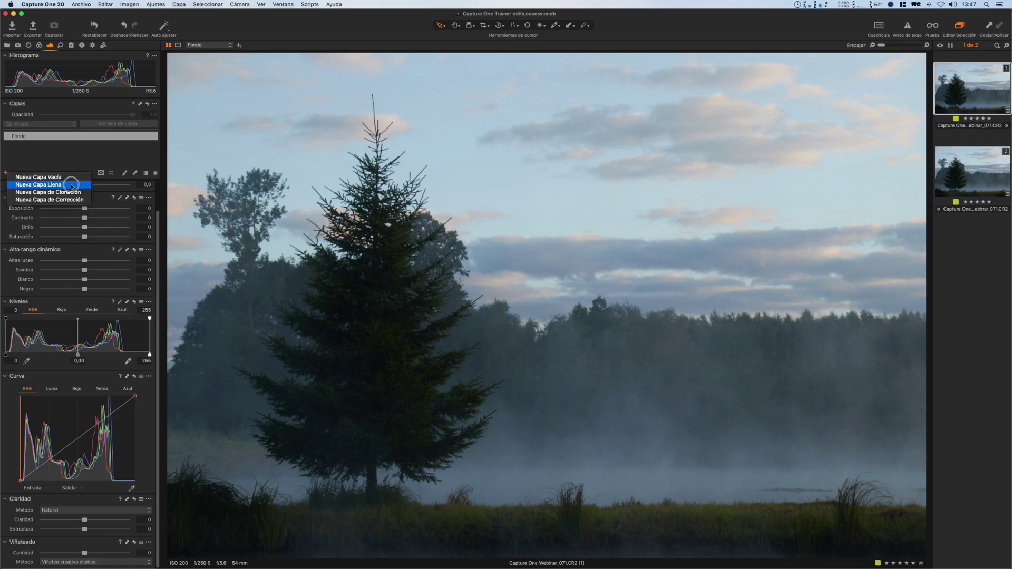
click(53, 185)
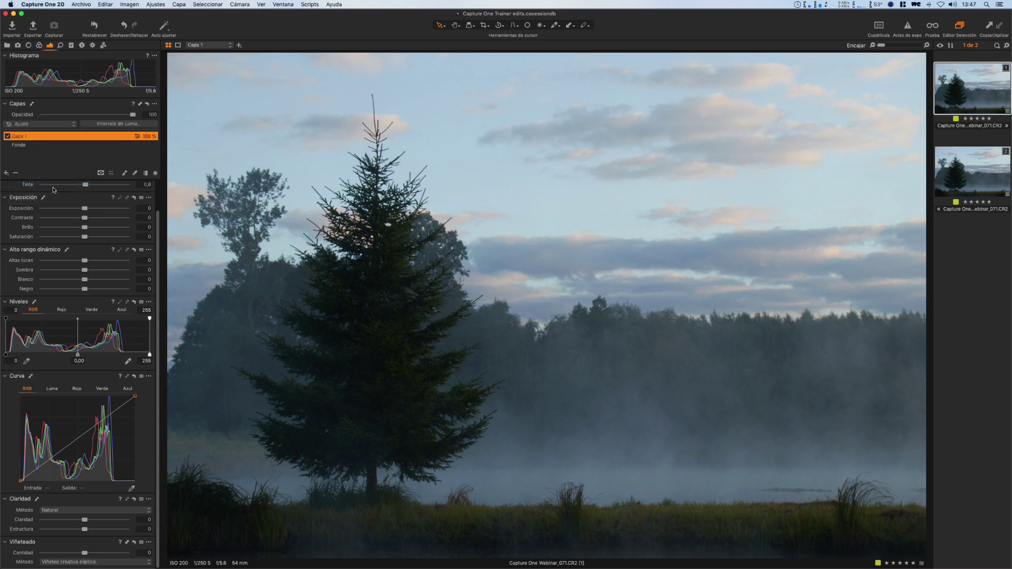
double_click(33, 138)
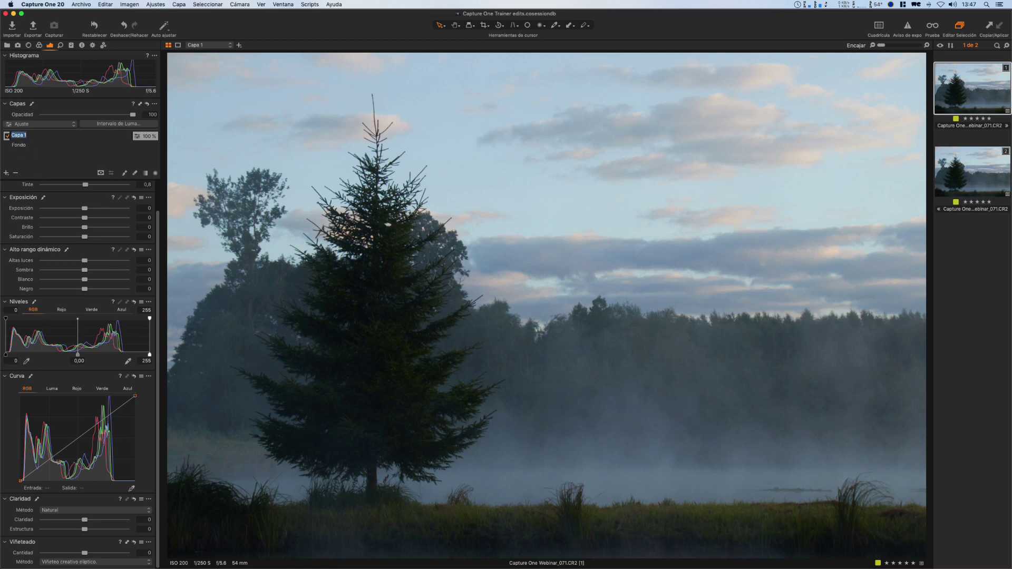
text(BG)
key(Return)
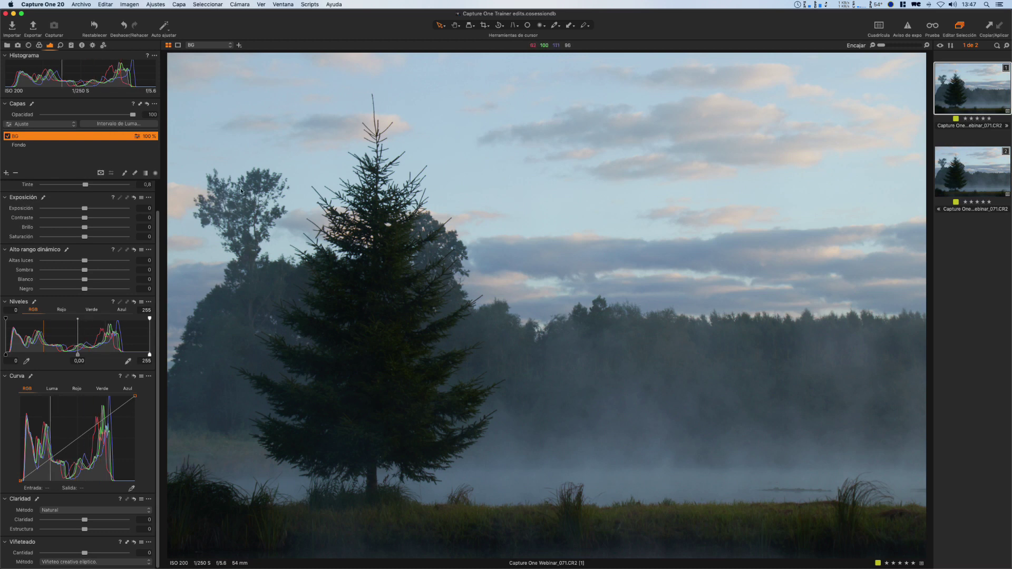
key(cmd+m)
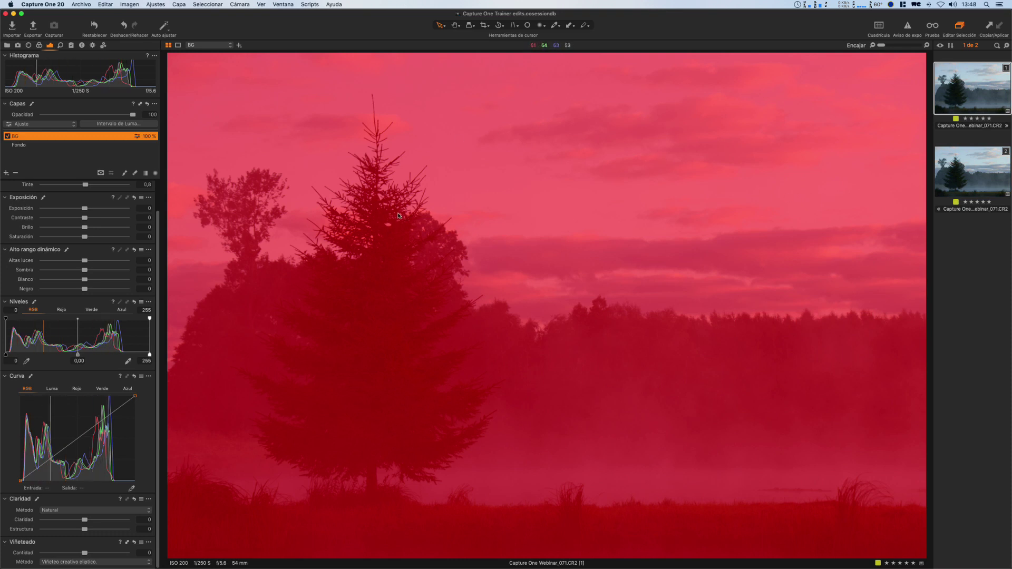
key(m)
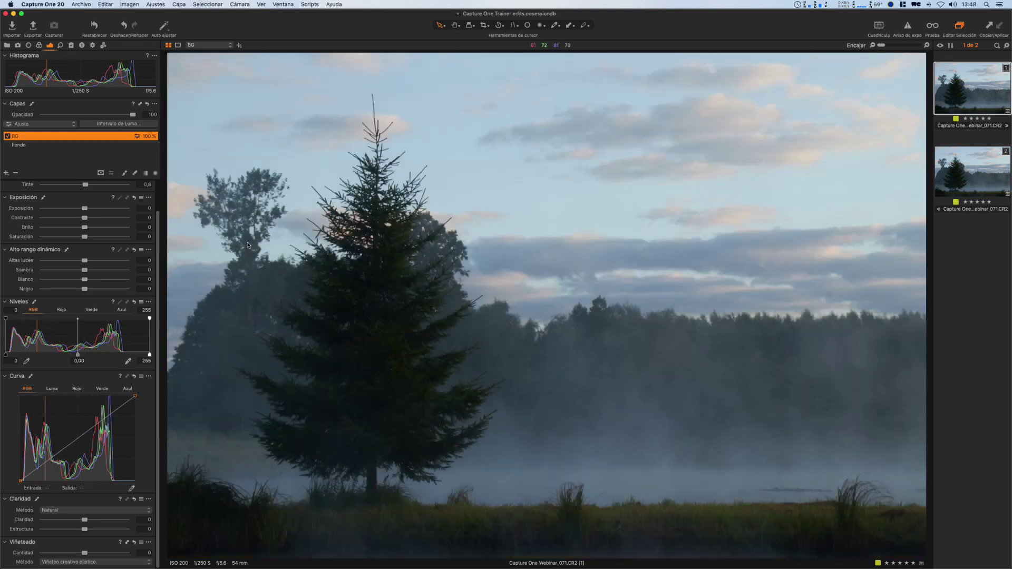
Step: On the BG layer, set Exposición to 0,3, Altas luces to -64 and Sombra to 39
scroll(154, 204, up, 3)
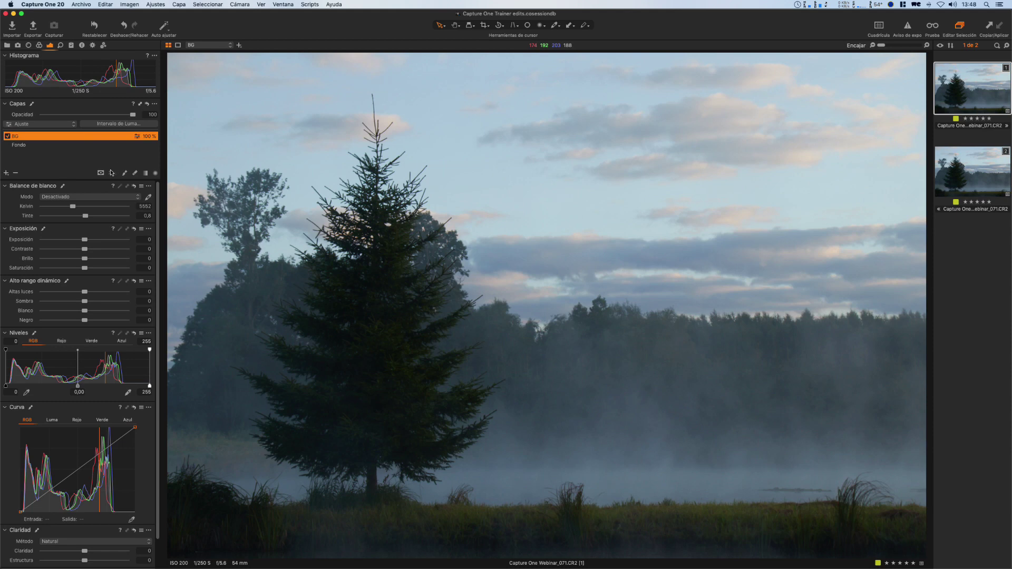
click(147, 239)
text(0,1)
key(Return)
key(Up)
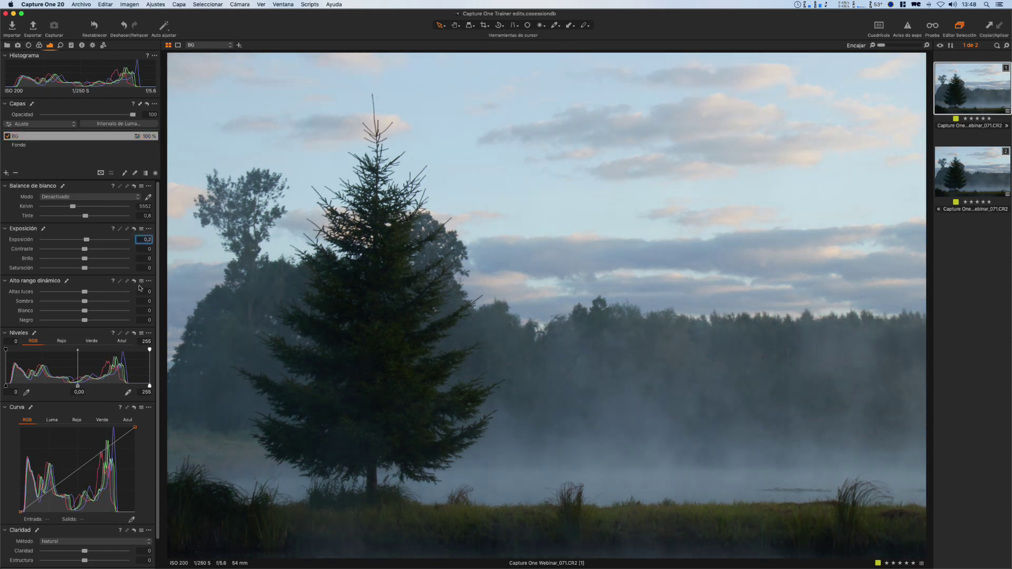
key(Up)
key(Return)
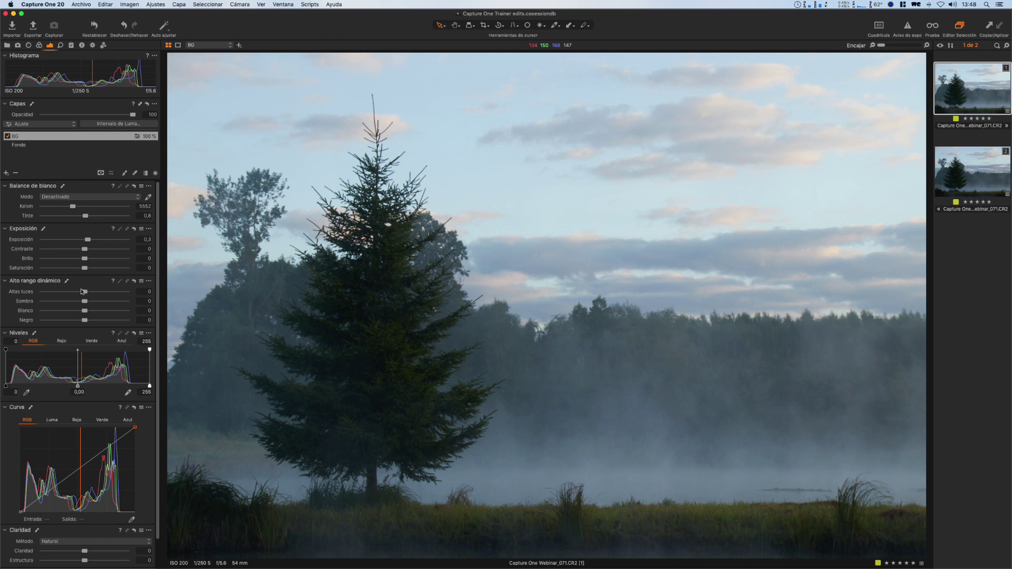
mouse_move(84, 293)
mouse_down()
mouse_move(56, 291)
mouse_move(136, 305)
mouse_move(102, 302)
mouse_up()
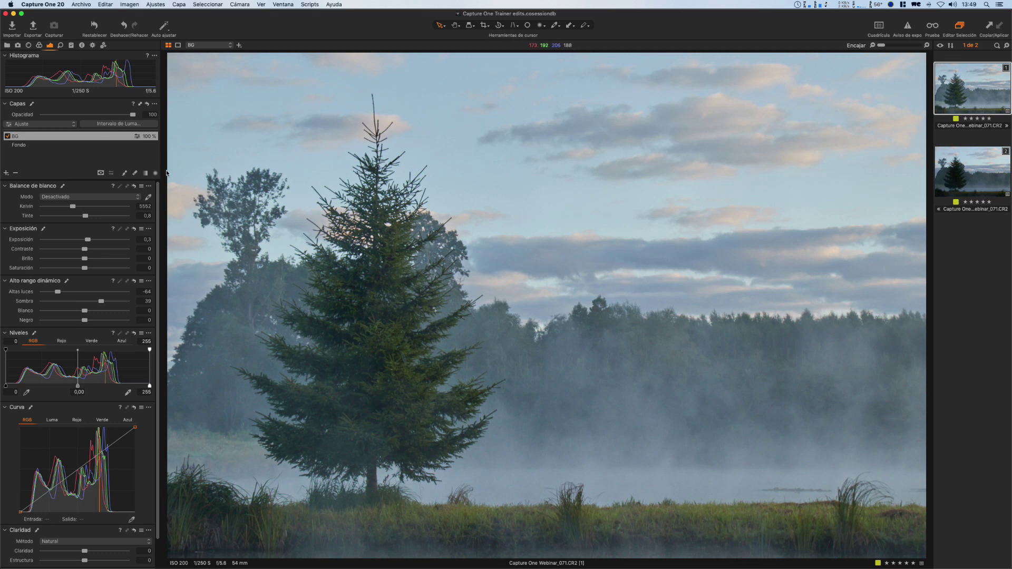
Step: Try a Contraste value of 29 on the BG layer and undo it
click(87, 251)
drag(87, 252, 110, 254)
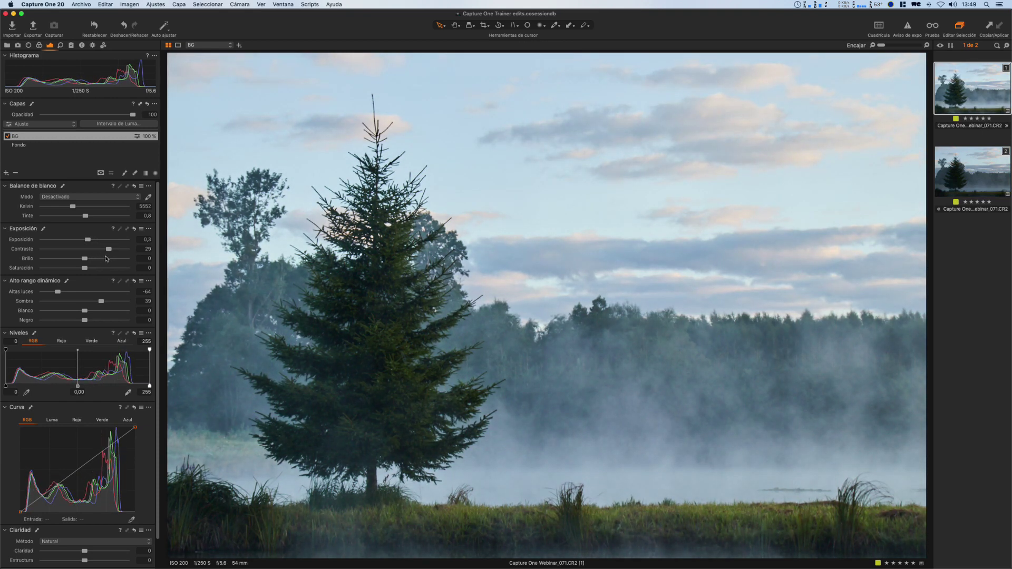
key(super+z)
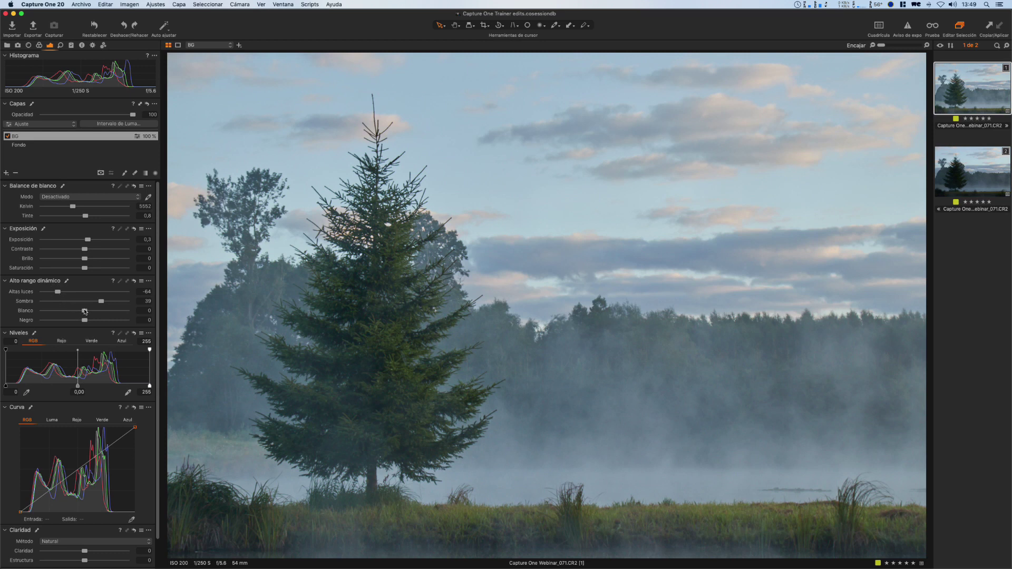
Step: Try Blanco at 87 and Negro at about -69 on the BG layer, and undo both changes
drag(85, 310, 121, 311)
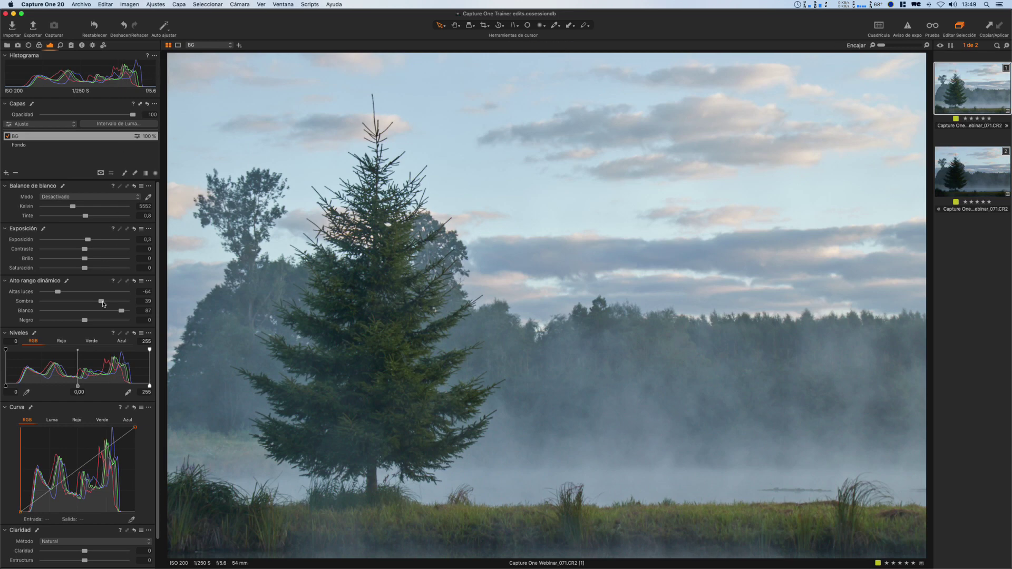
drag(85, 321, 55, 321)
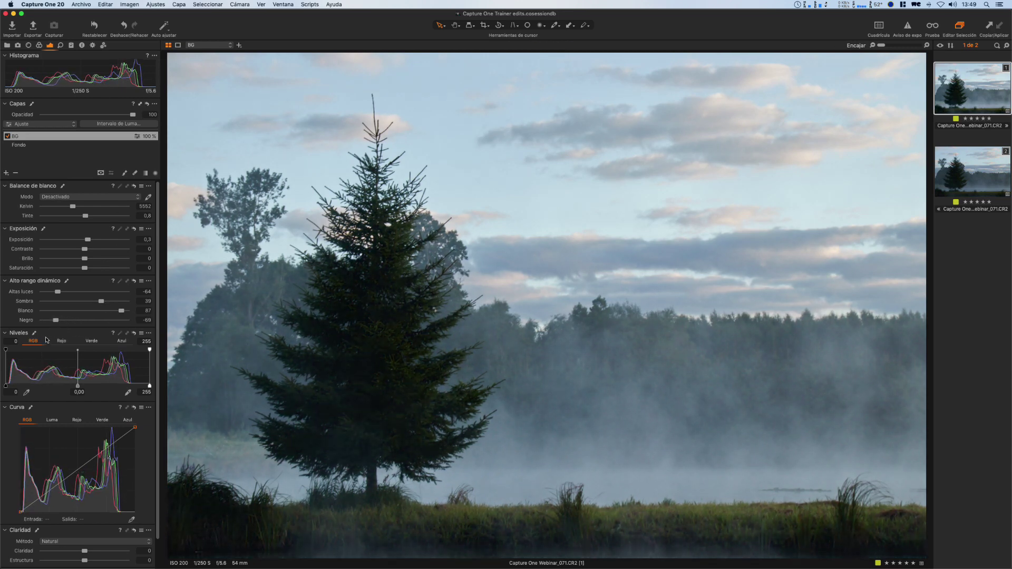
key(super+z)
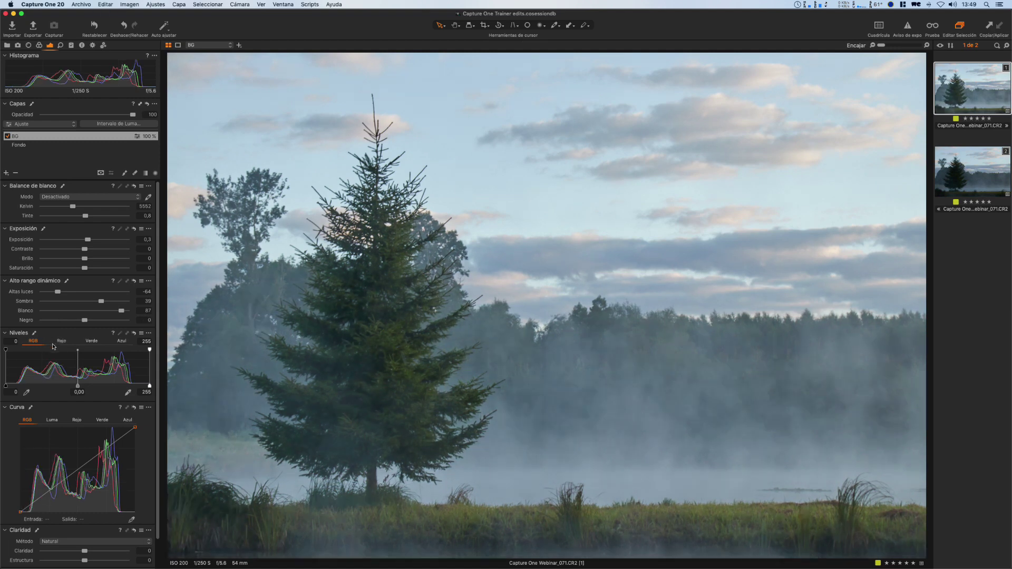
key(super+z)
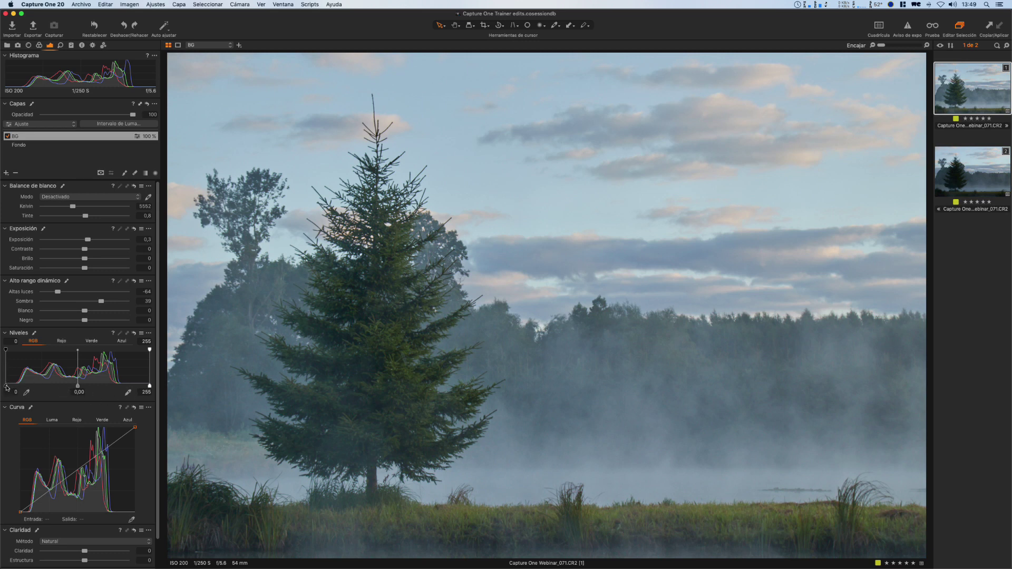
Step: In the BG layer's RGB levels, set the black input to 20 and the white input to 202, leaving the midtone at 0,00
drag(6, 387, 17, 388)
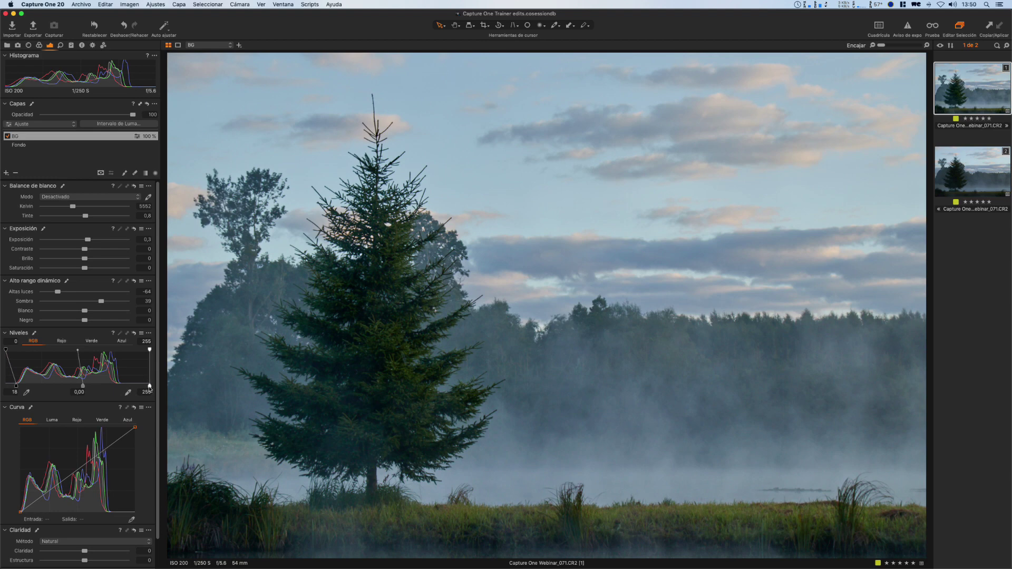
drag(149, 388, 120, 388)
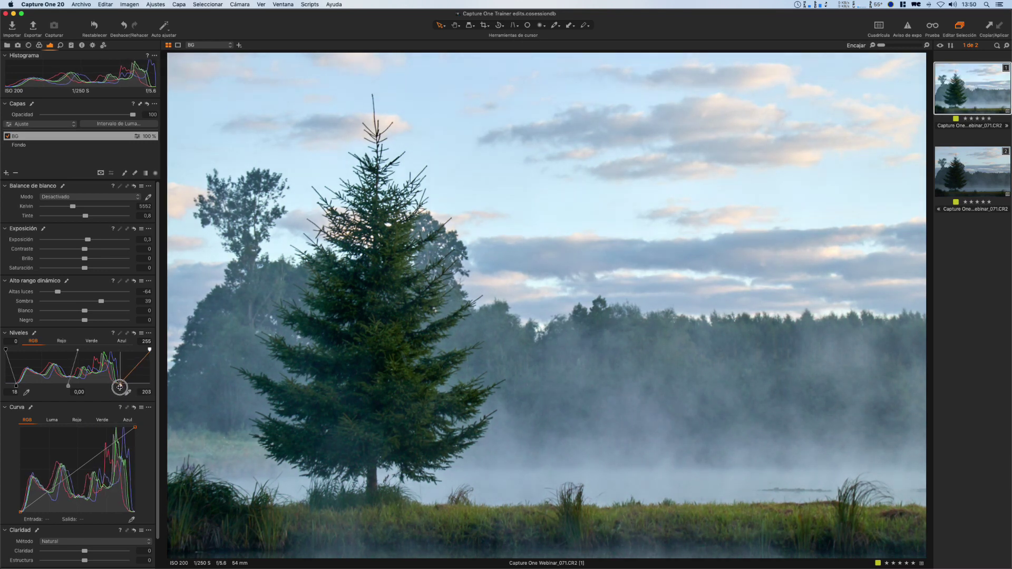
click(15, 388)
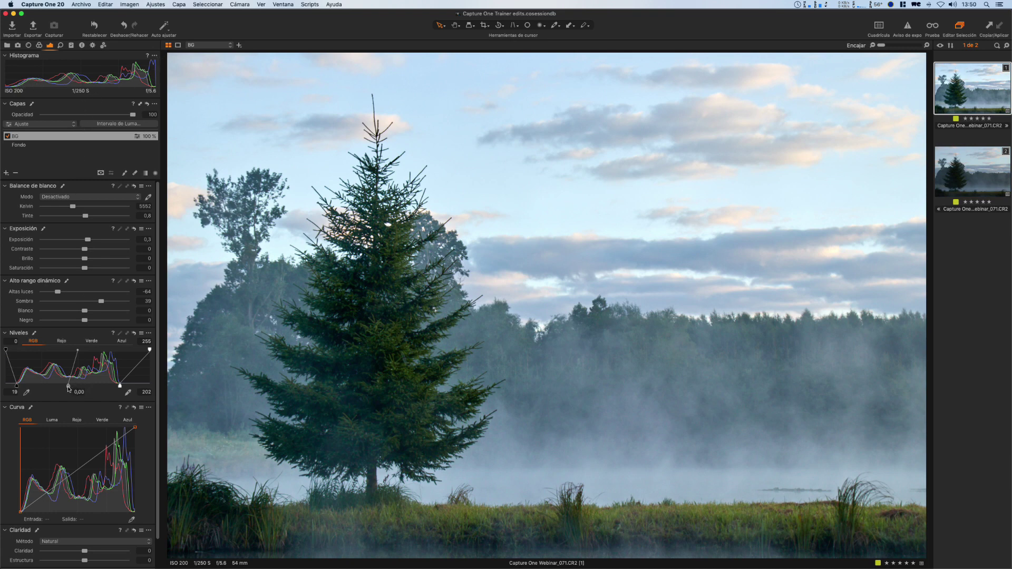
drag(68, 389, 74, 390)
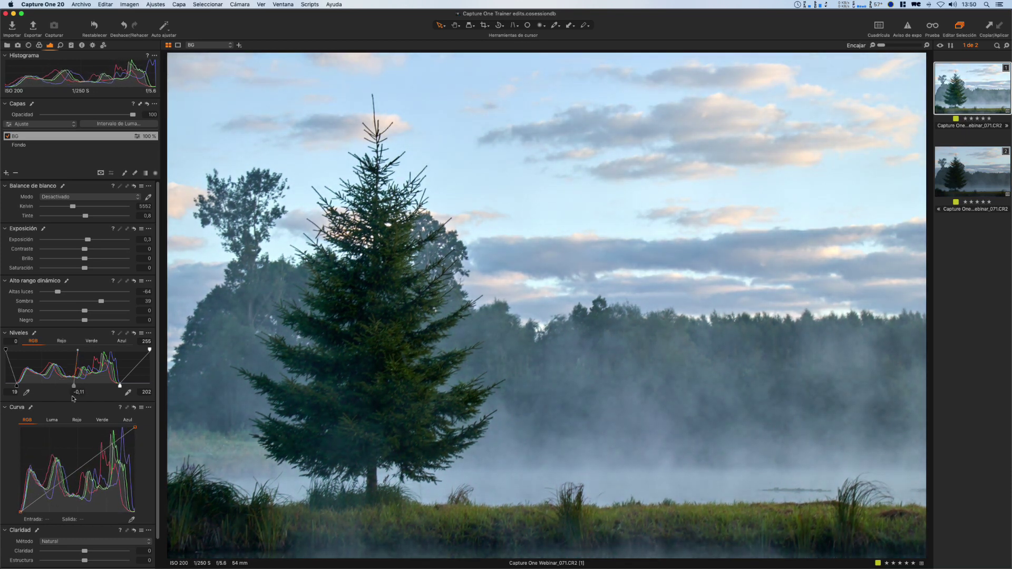
key(super+z)
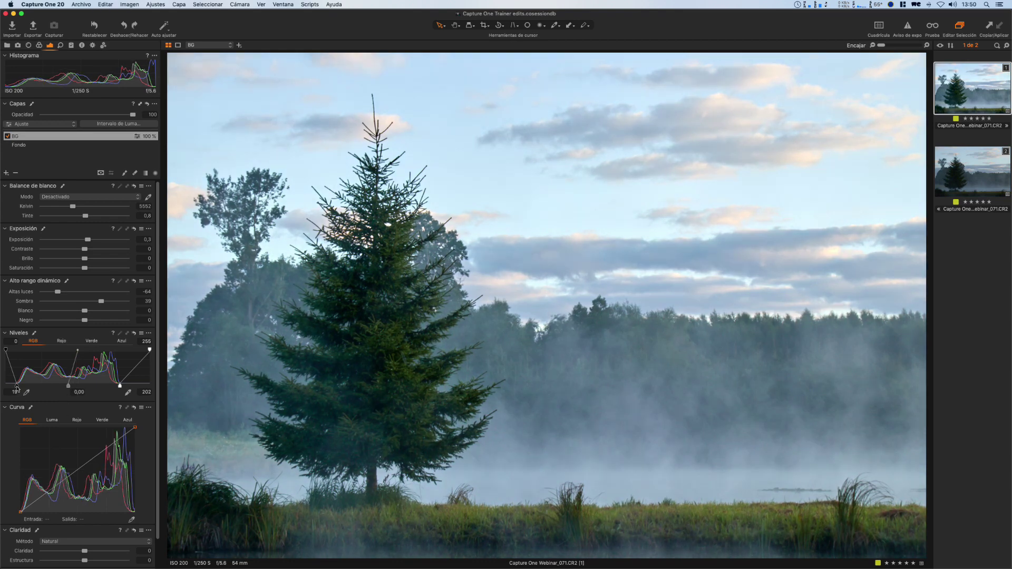
drag(18, 385, 19, 393)
Step: Lower Altas luces to -69 and compare the edit with the temporarily reset original image
drag(57, 293, 51, 299)
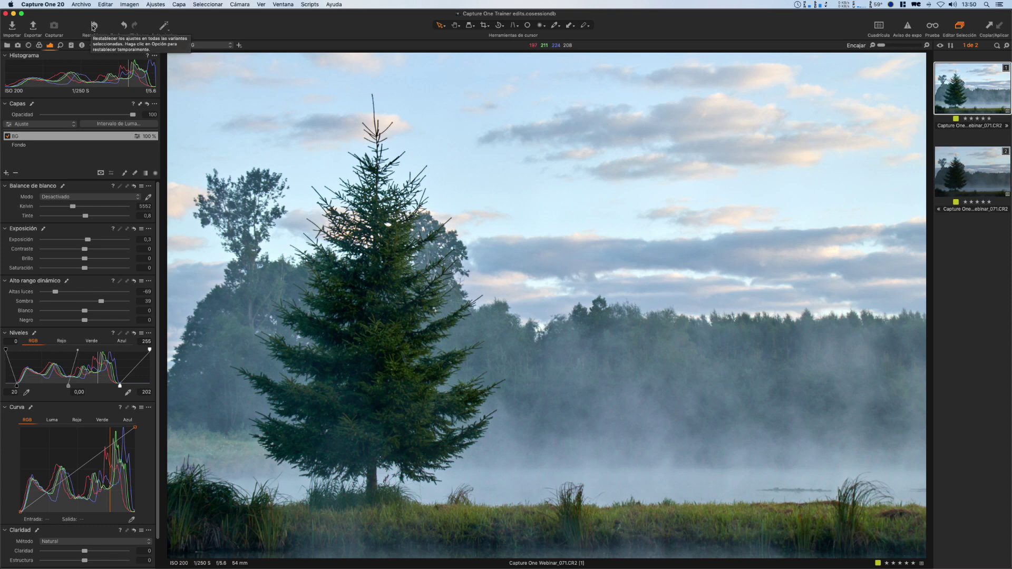
click(96, 26)
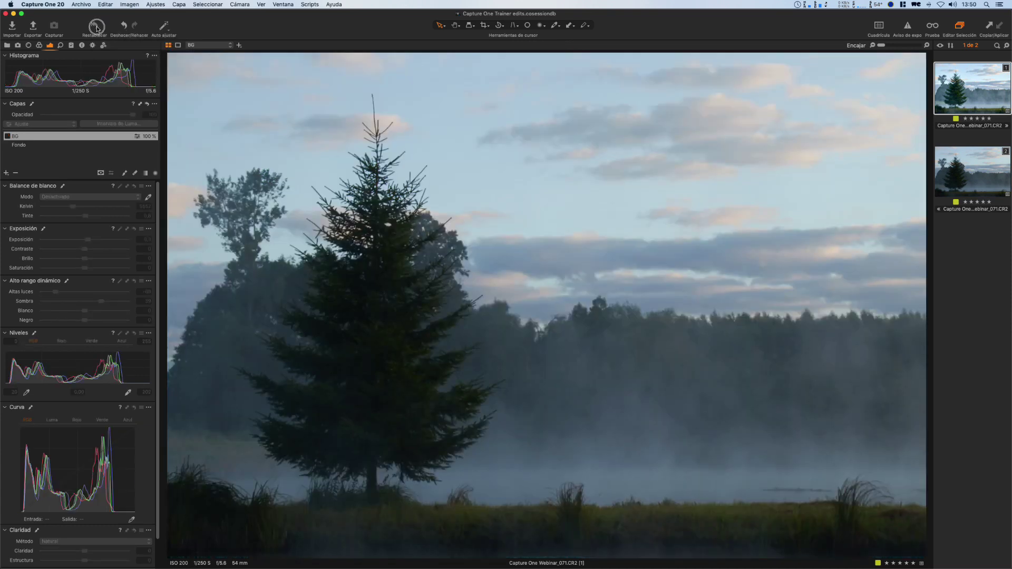
drag(97, 28, 86, 27)
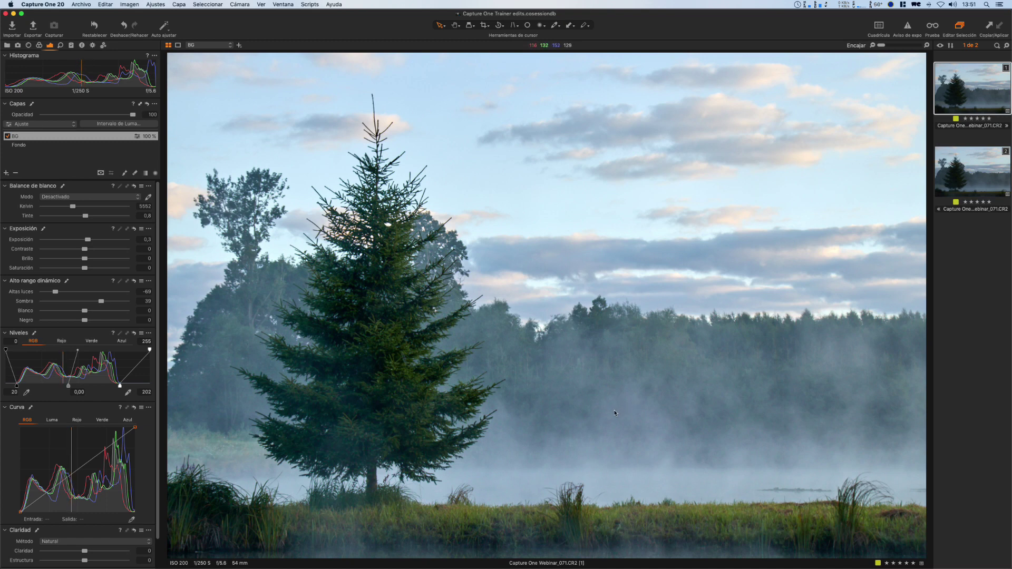
Step: Set Claridad to 54 on the BG layer using the Natural method
scroll(158, 370, down, 1)
scroll(158, 370, down, 5)
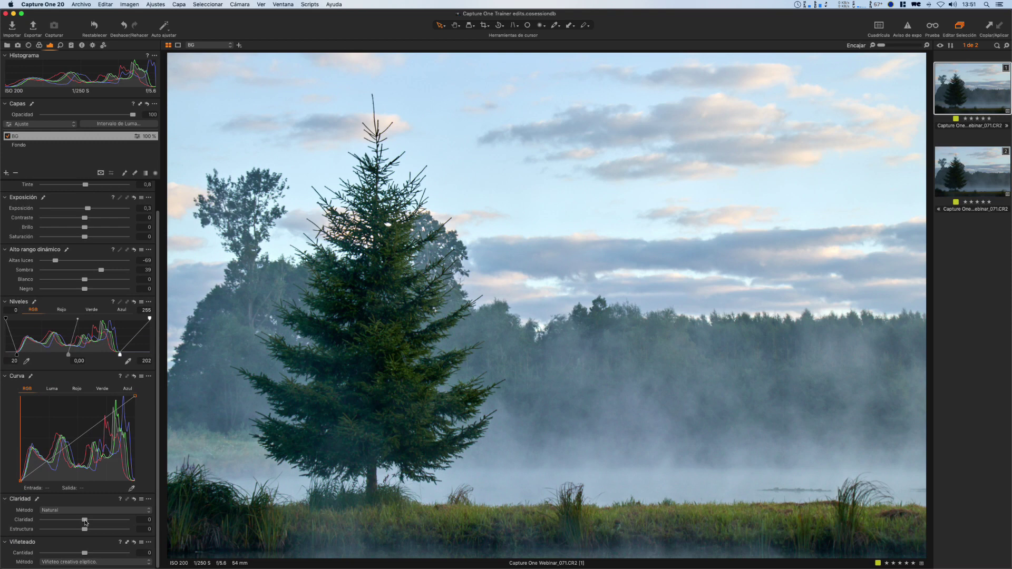
drag(83, 523, 108, 521)
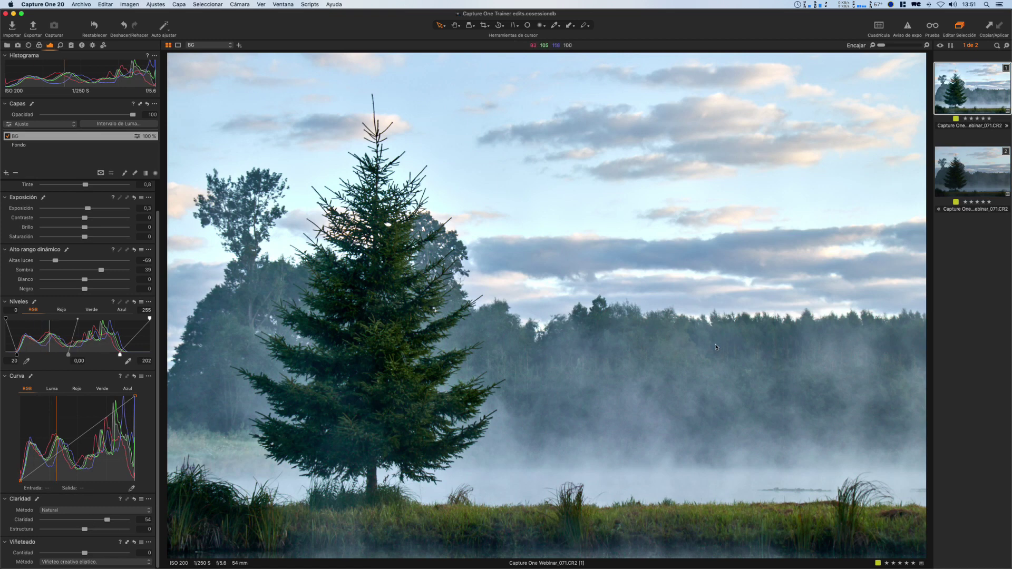
Step: Inspect the misty treeline at 100% with the clarity adjustment temporarily reset for comparison, and return to the full image view
click(455, 25)
click(719, 340)
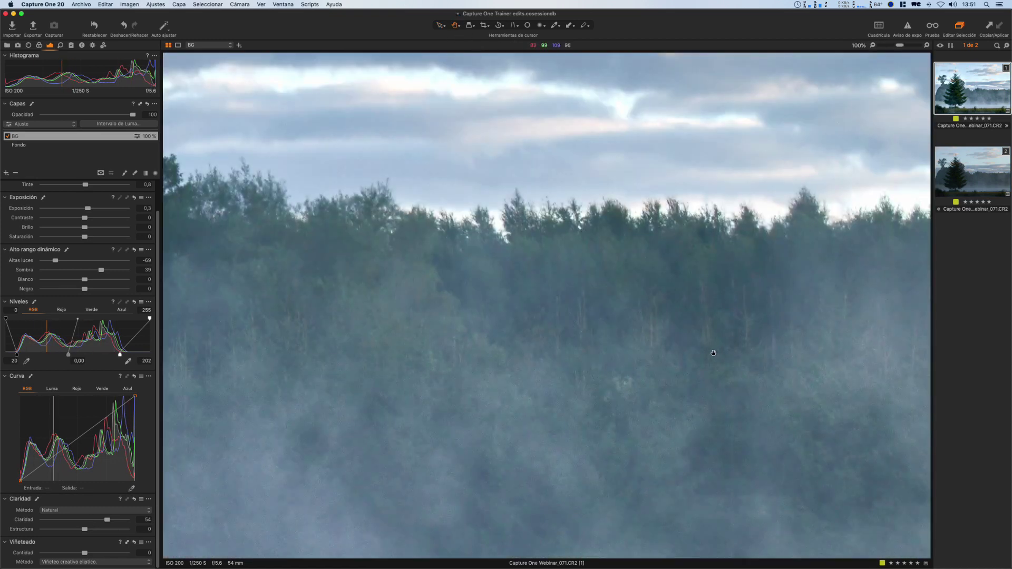
click(134, 500)
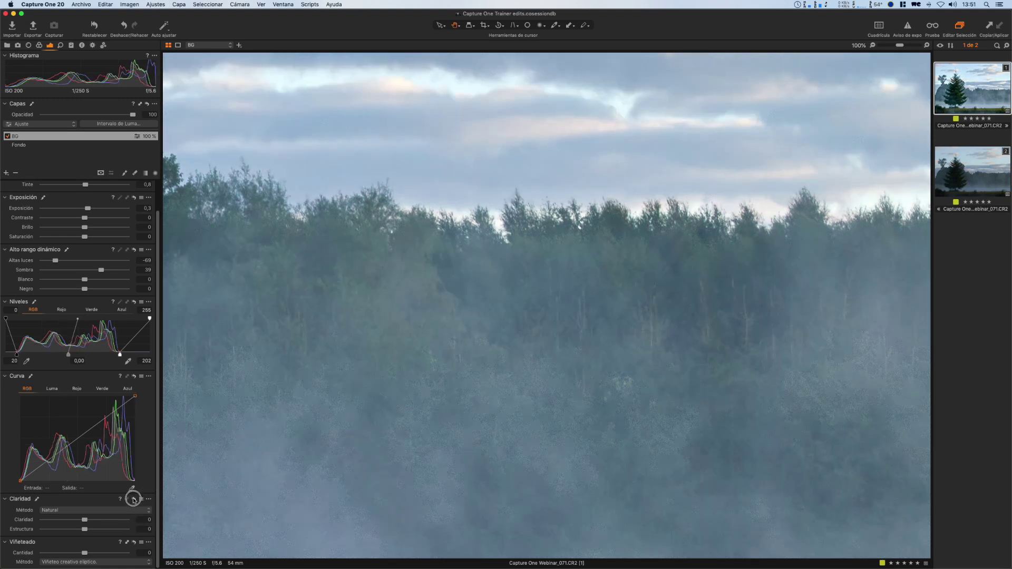
drag(134, 500, 134, 500)
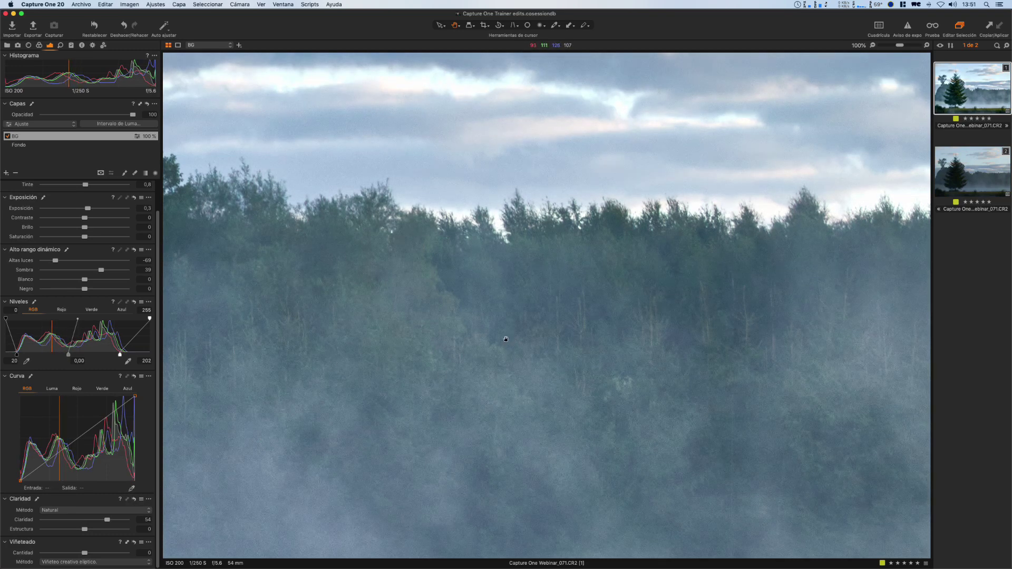
key(super+0)
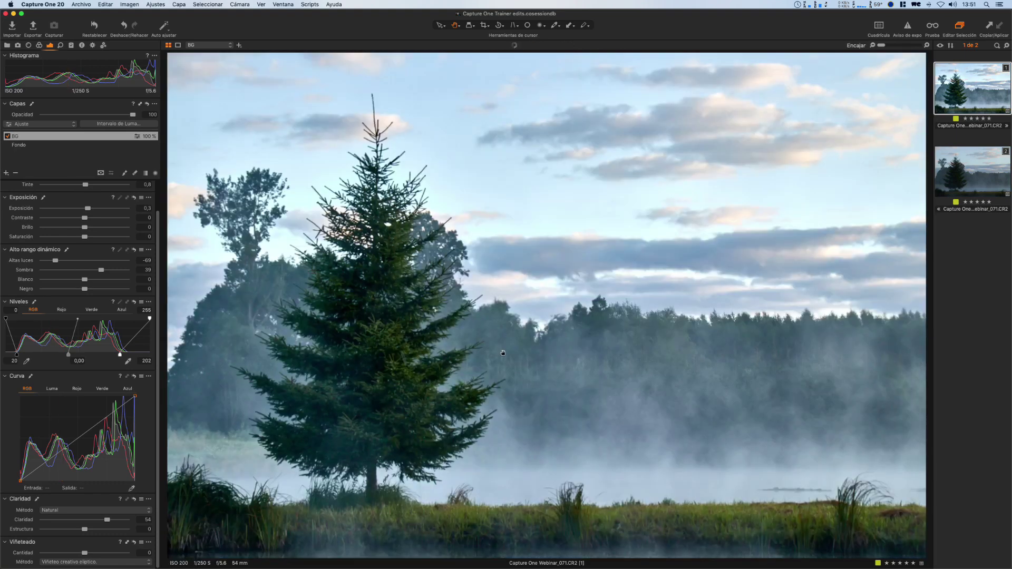
Step: Try the Intensidad, Neutro and Modo clásico clarity methods on the BG layer, returning to Natural for comparison
click(94, 511)
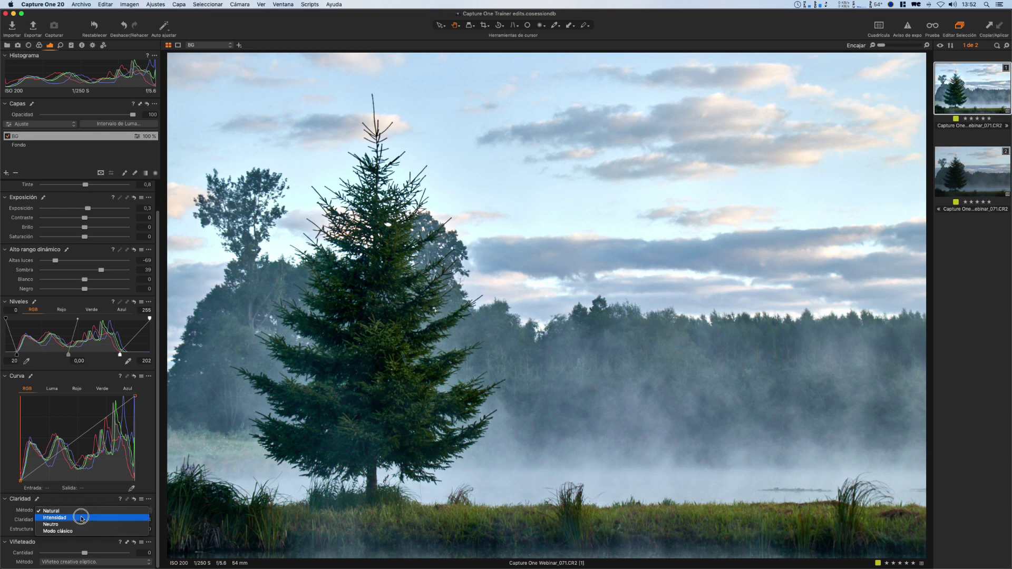
click(78, 518)
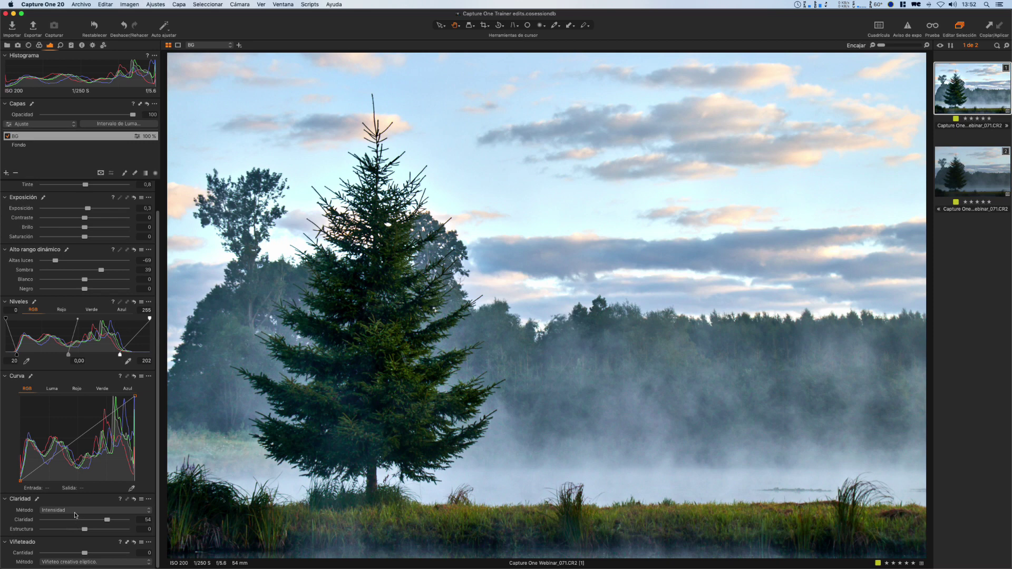
click(73, 512)
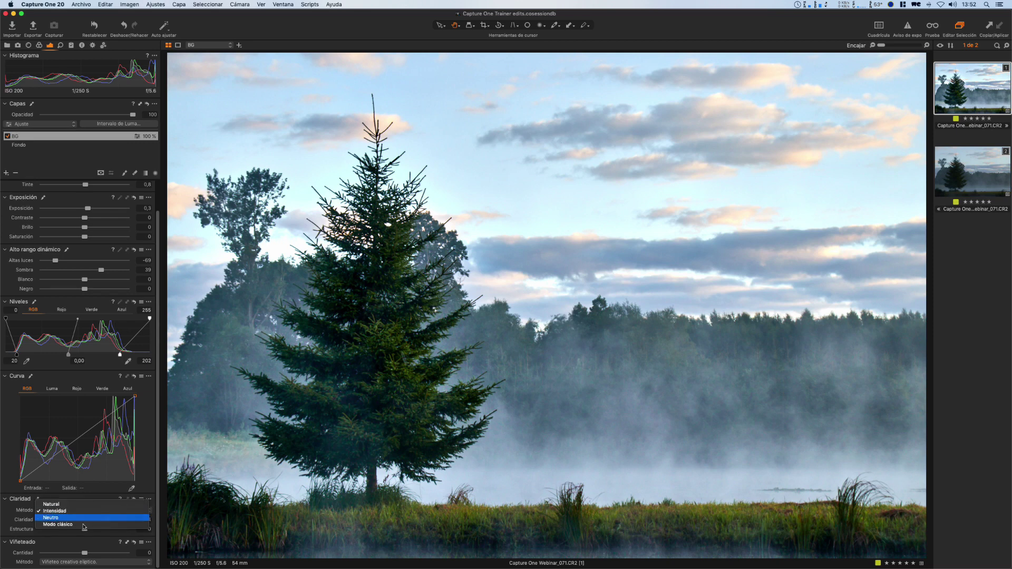
click(80, 521)
click(84, 513)
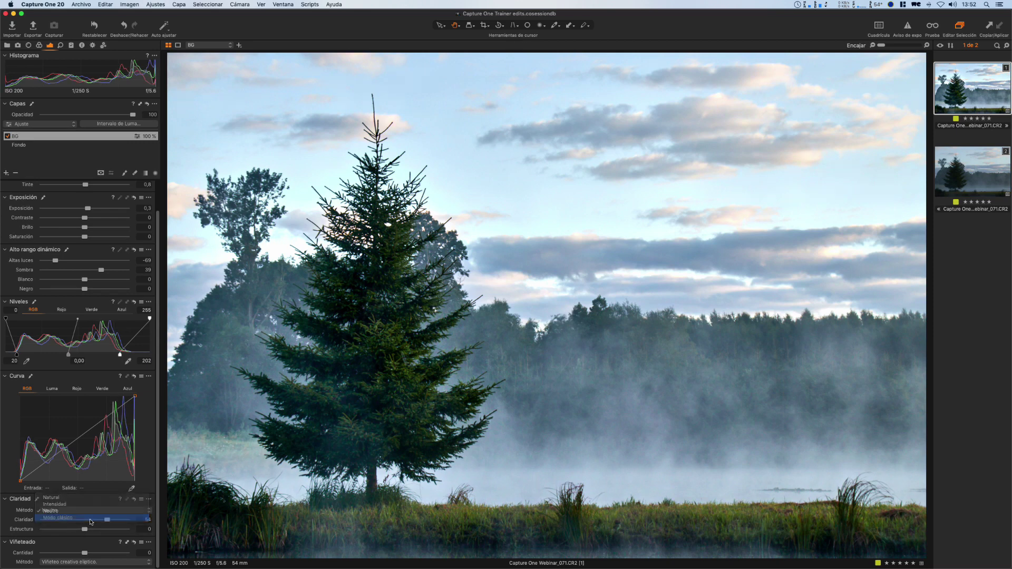
click(87, 521)
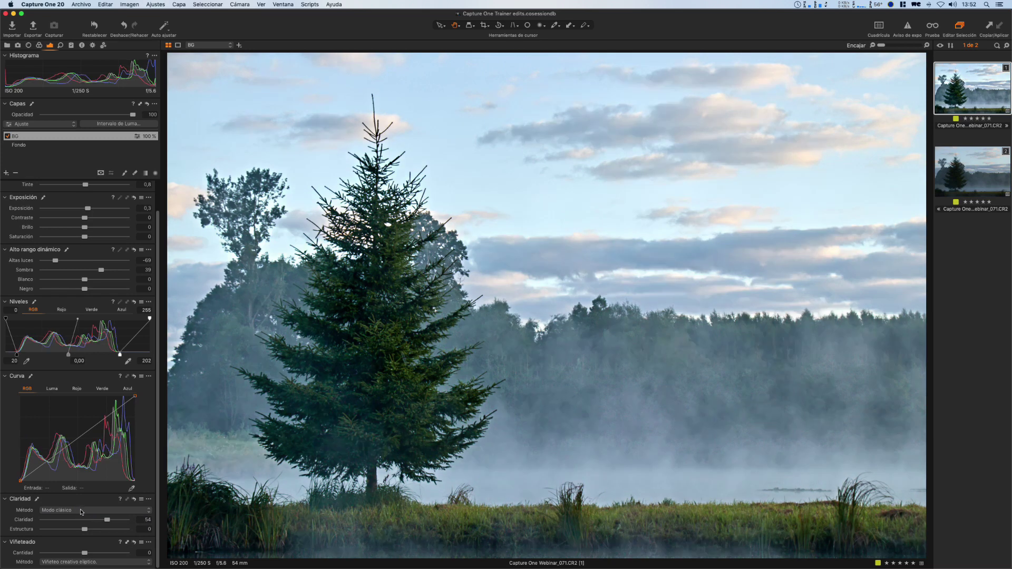
click(83, 512)
click(75, 488)
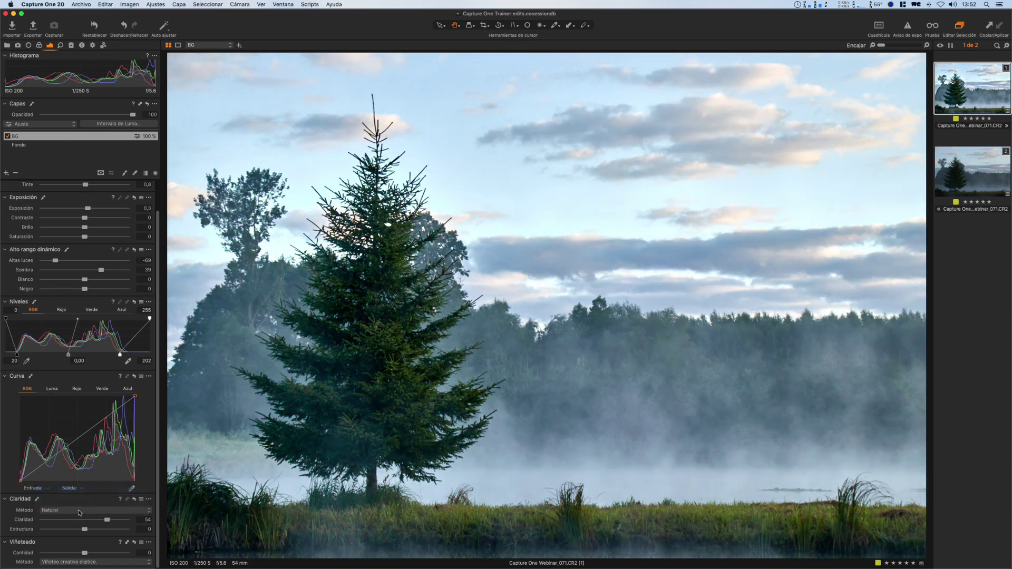
Step: Set the BG layer's clarity to the Intensidad method at 25 and compare it with the adjustments temporarily reset
click(75, 510)
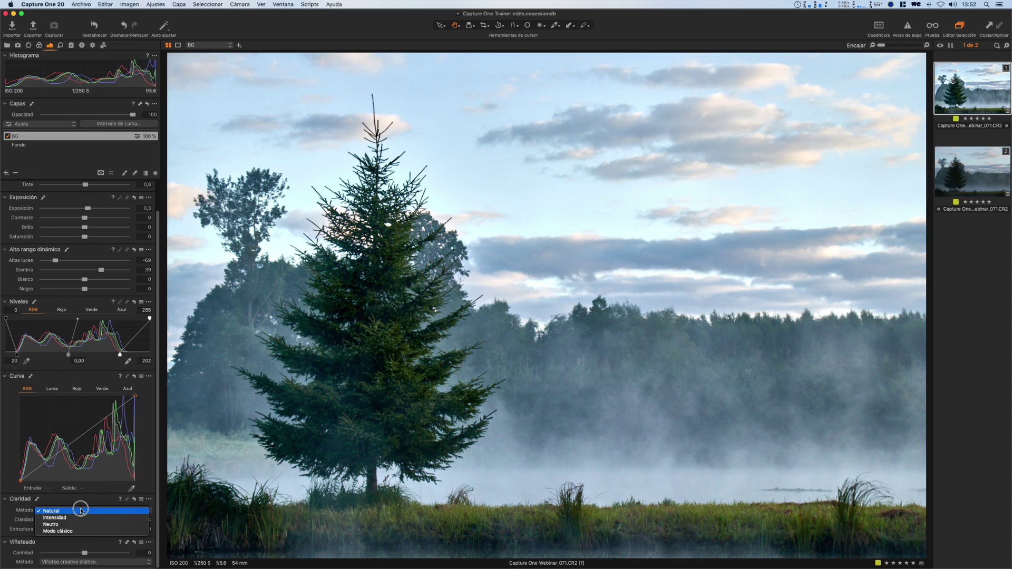
click(71, 518)
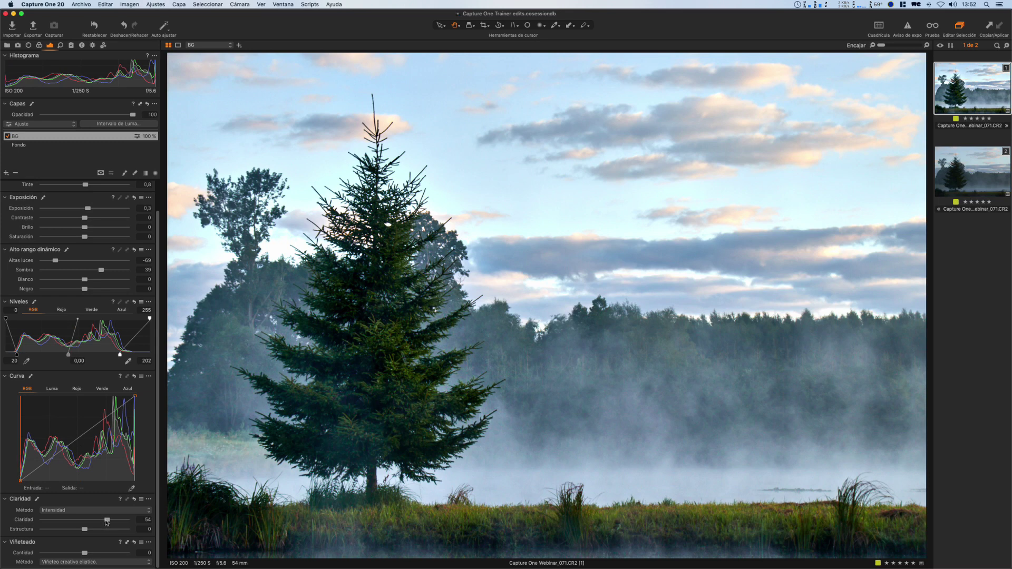
drag(105, 520, 96, 520)
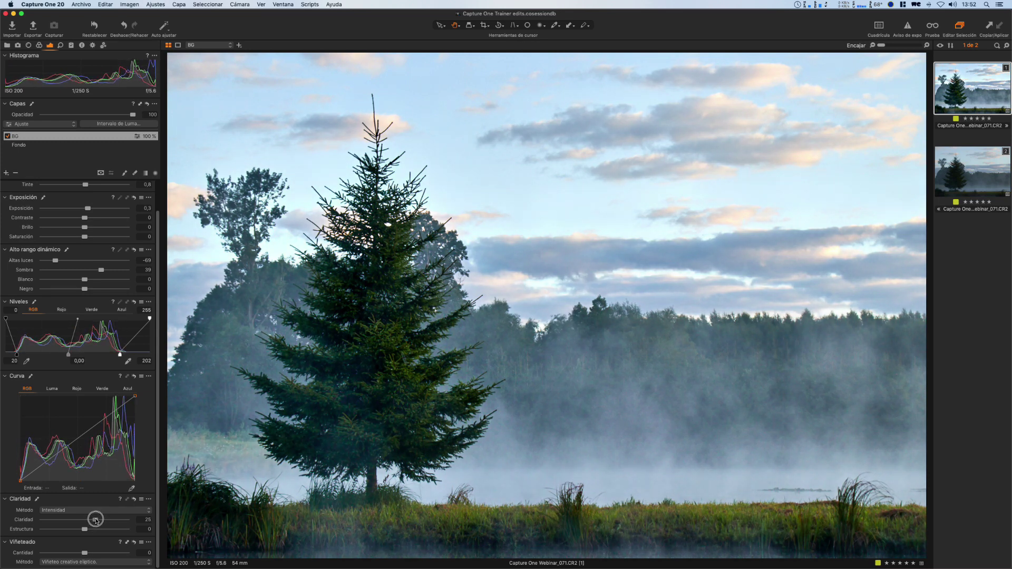
click(134, 500)
click(94, 28)
key(super+z)
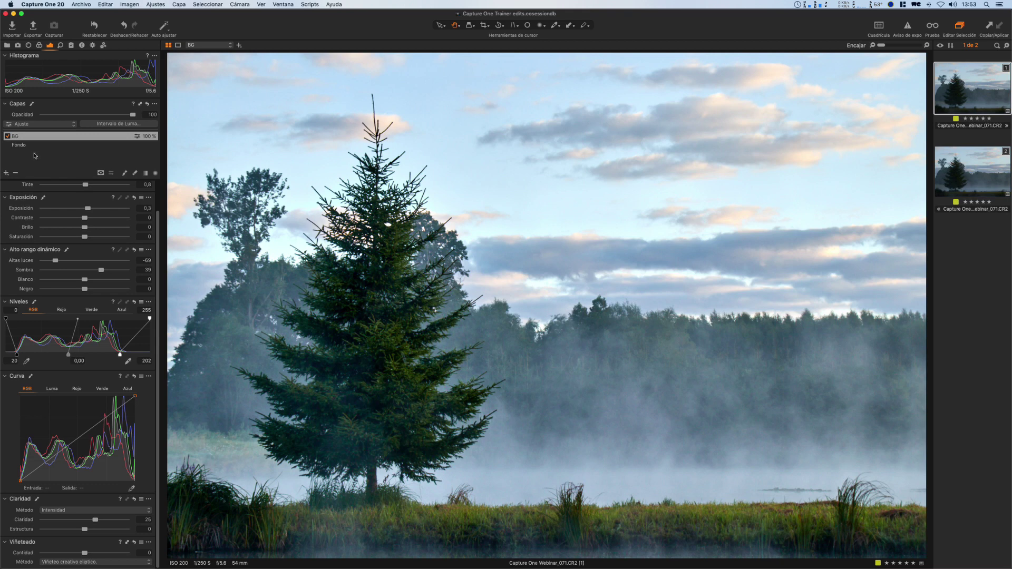
Step: Add a new filled layer named Color above BG and check its mask coverage
click(6, 174)
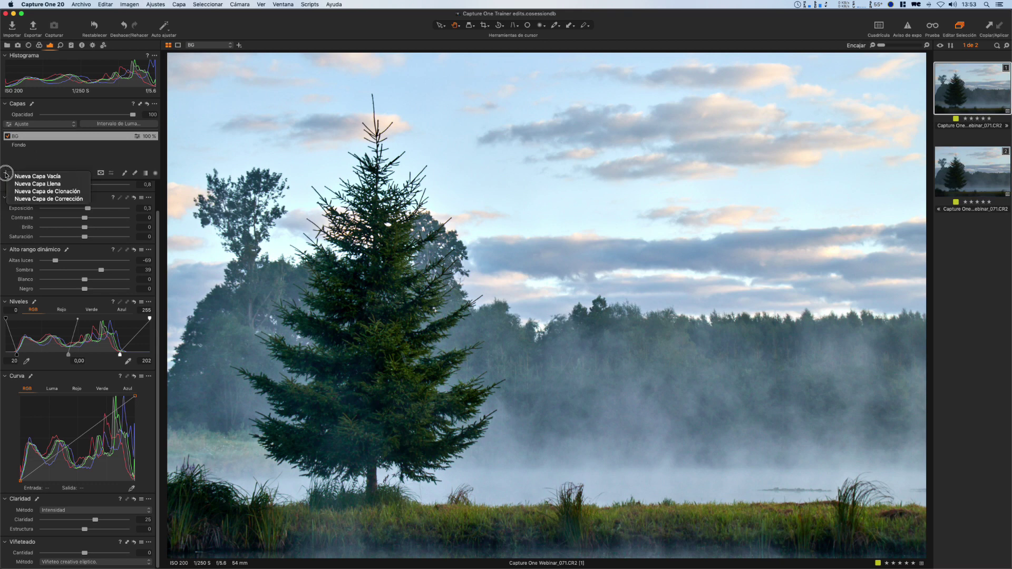
click(34, 185)
double_click(17, 136)
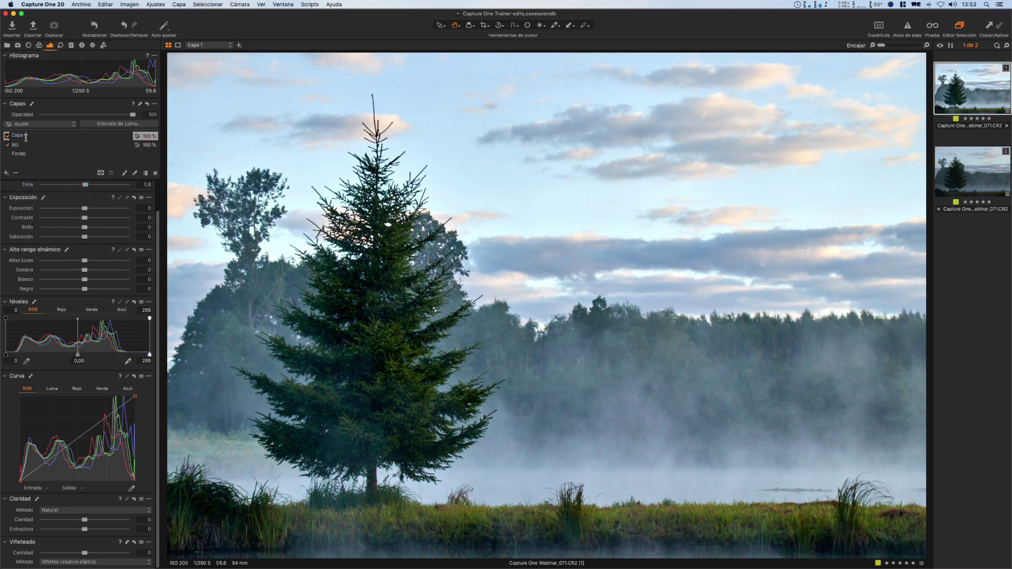
text(Color)
key(Return)
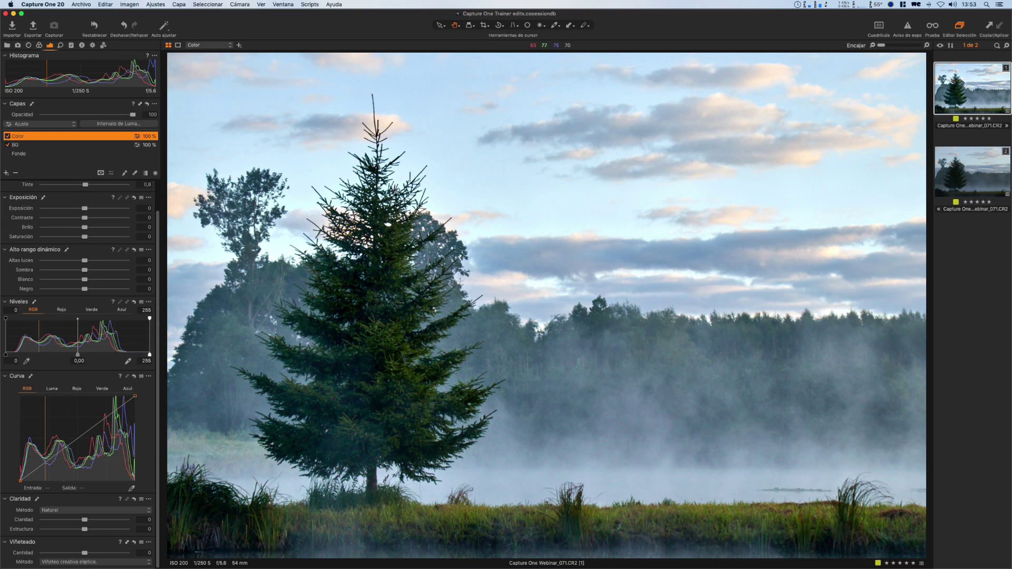
key(m)
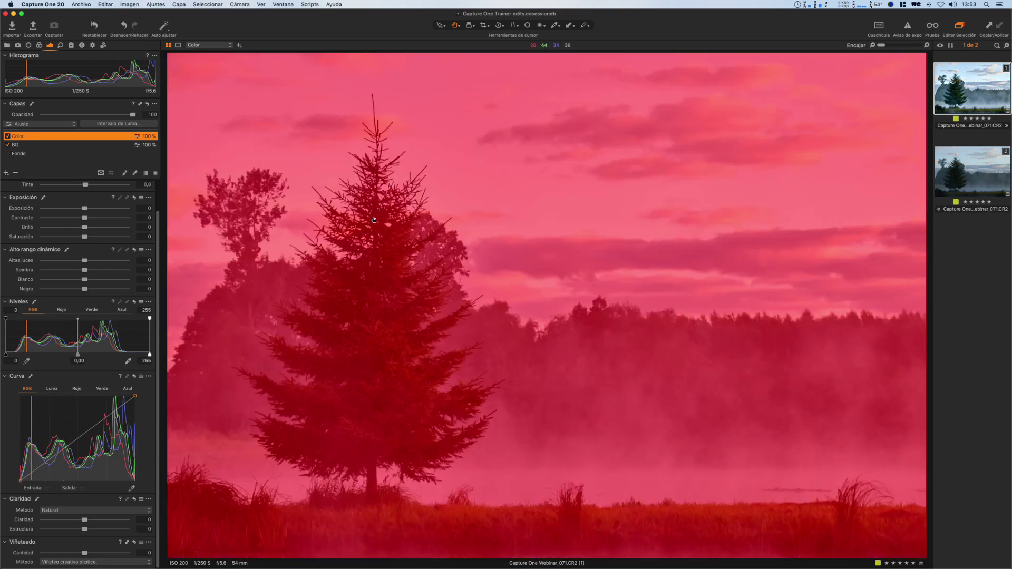
key(m)
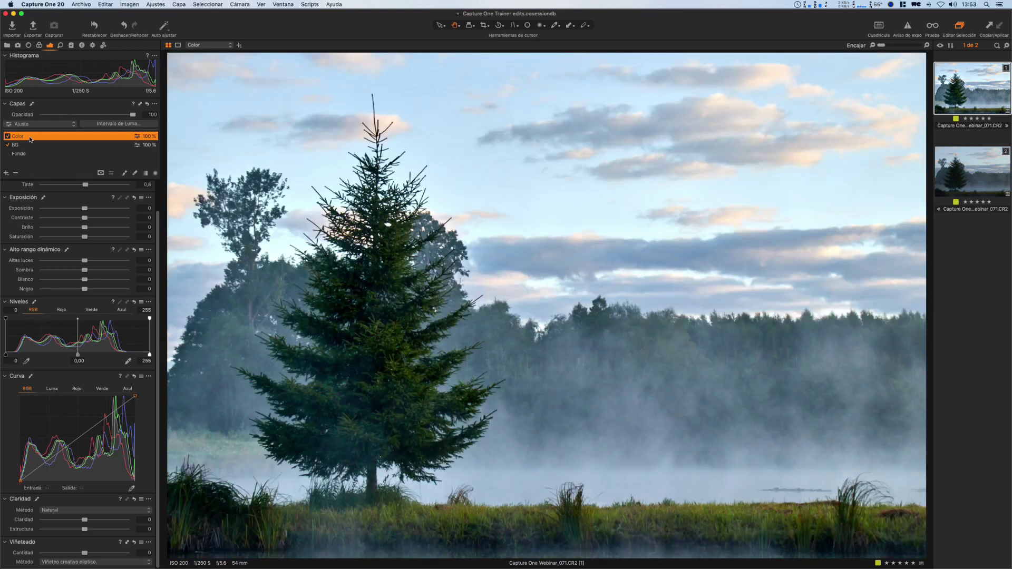
Step: Tint the shadows of the Color layer blue in the color balance and raise the tint's saturation
click(39, 45)
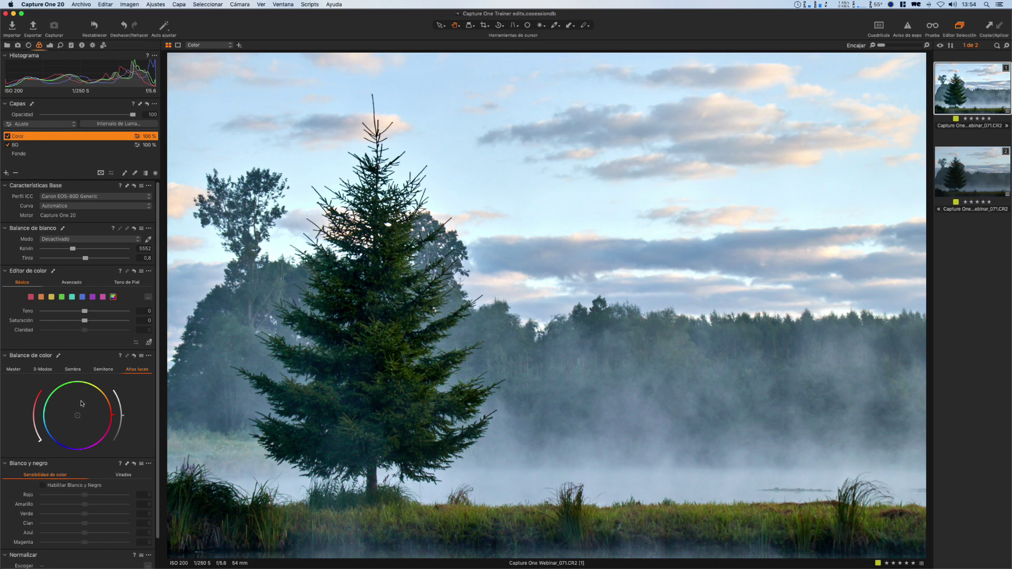
click(75, 371)
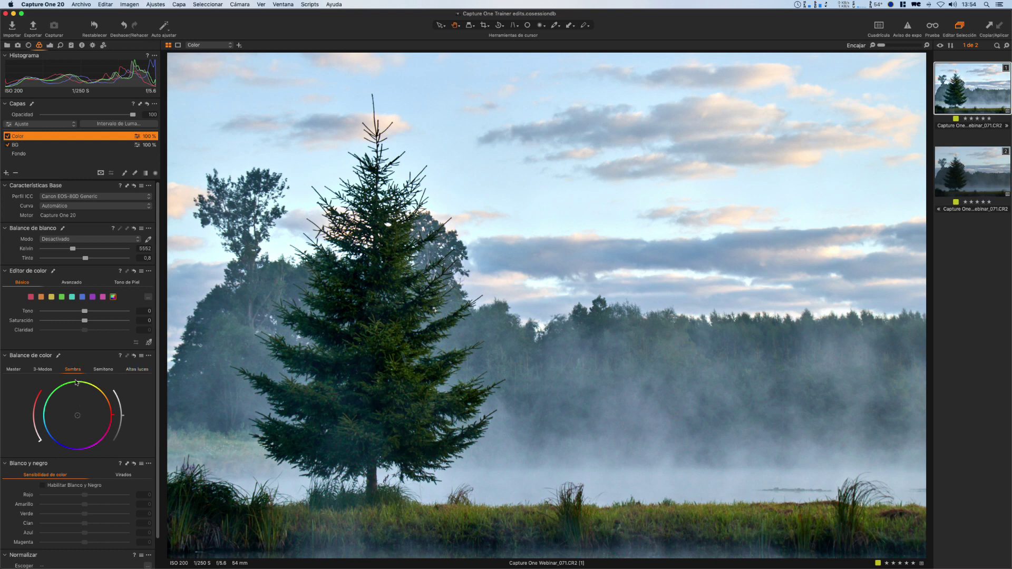
click(104, 371)
click(76, 371)
click(58, 450)
drag(38, 443, 25, 425)
Step: Tint the highlights of the Color layer yellow-orange in the color balance with moderate saturation
click(140, 369)
mouse_move(115, 390)
mouse_down()
mouse_move(104, 393)
mouse_move(113, 403)
mouse_up()
drag(41, 442, 31, 427)
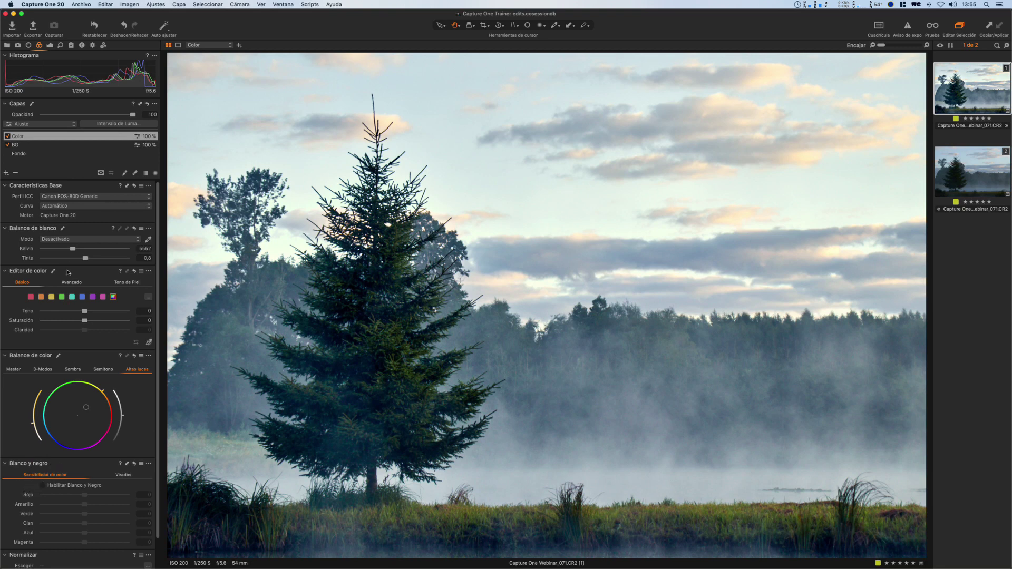
Step: Raise Saturación to 11 on the Color layer and set Exposición to 0,4 on the BG layer
click(50, 46)
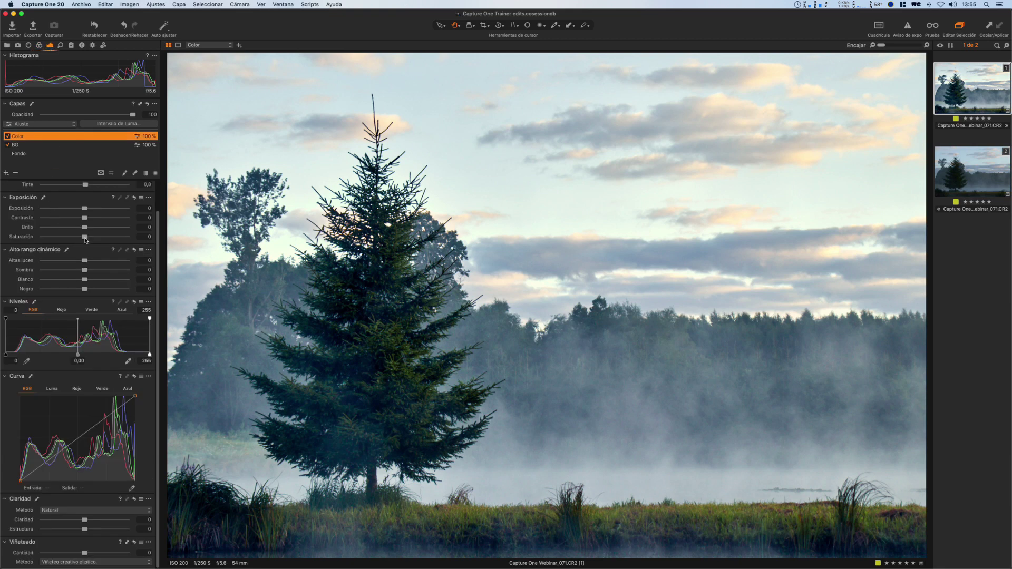
drag(84, 238, 91, 236)
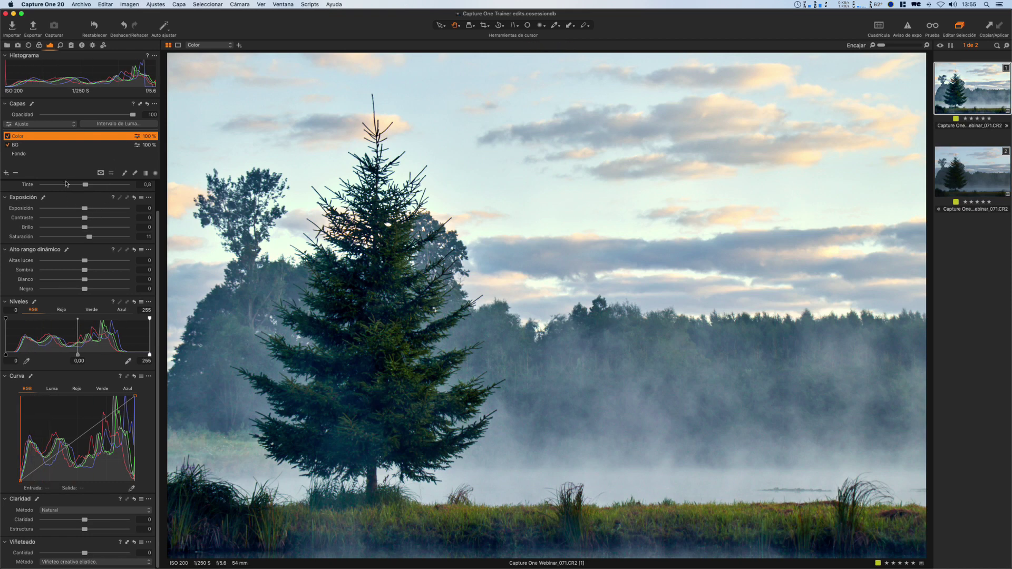
click(35, 145)
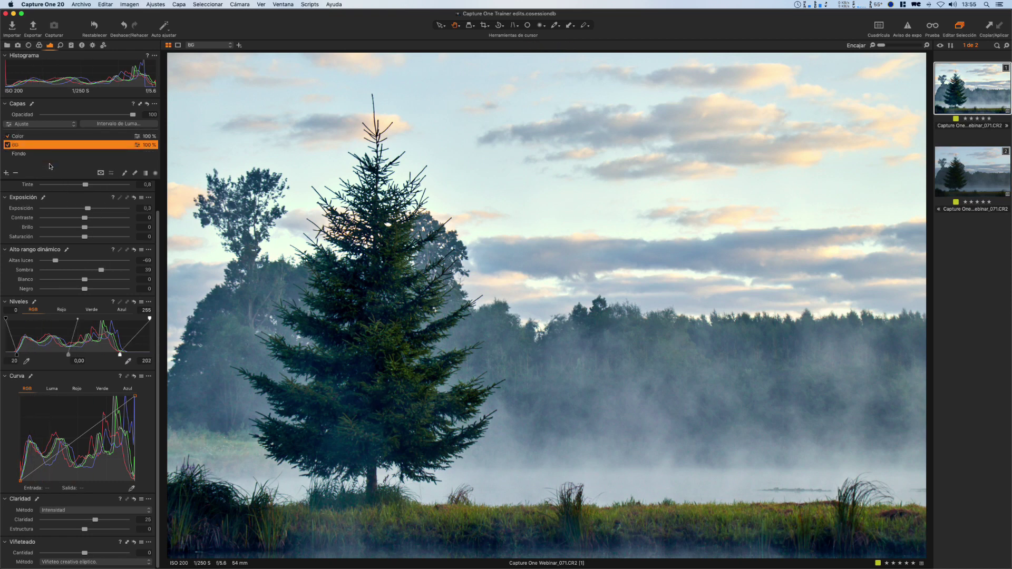
click(145, 208)
text(0,4)
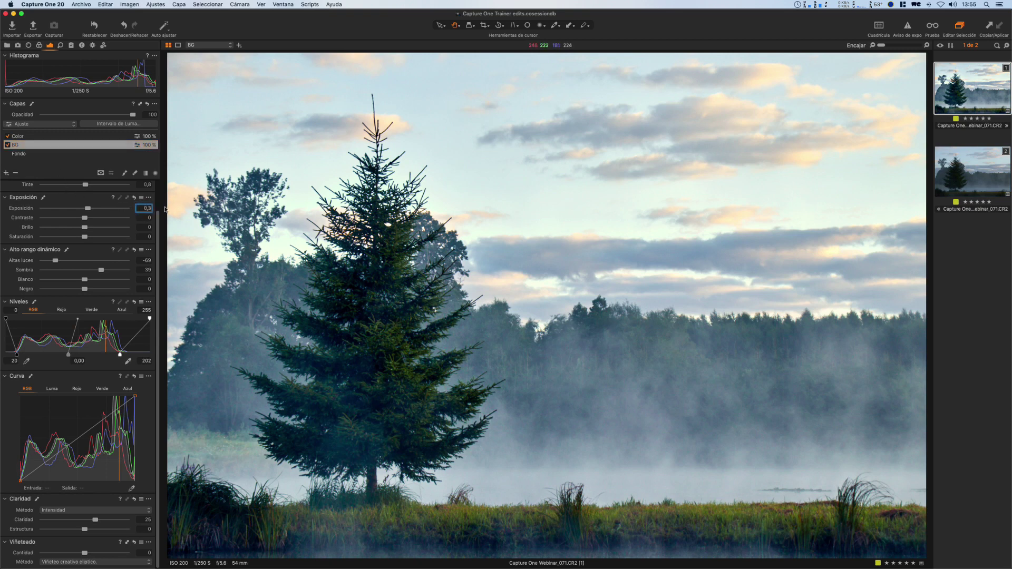
key(Return)
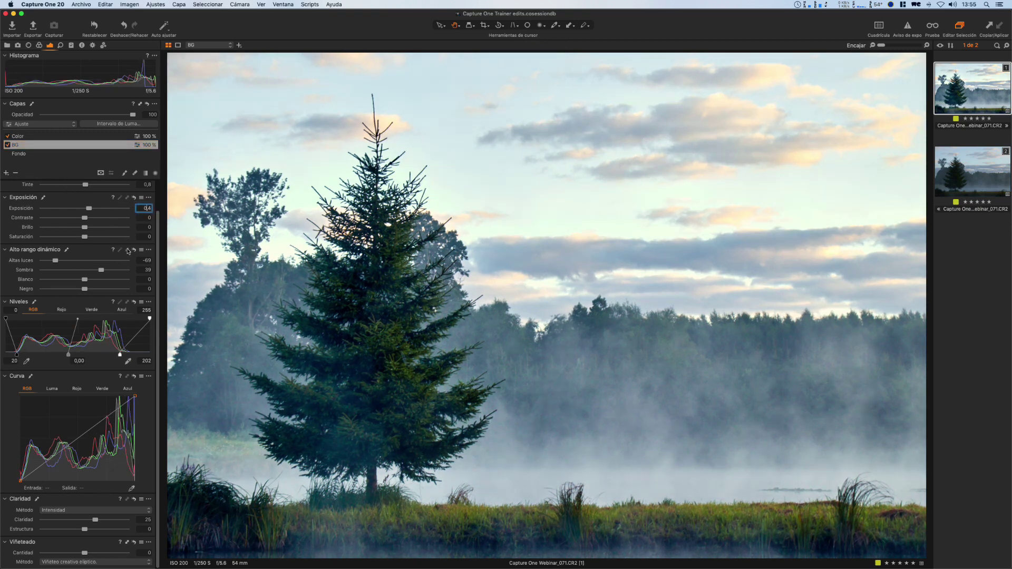
click(144, 273)
Step: Compare the edit with the temporarily reset original image and lower the Color layer's opacity to 77
mouse_move(133, 115)
mouse_down()
mouse_move(117, 116)
mouse_move(133, 115)
mouse_up()
click(82, 137)
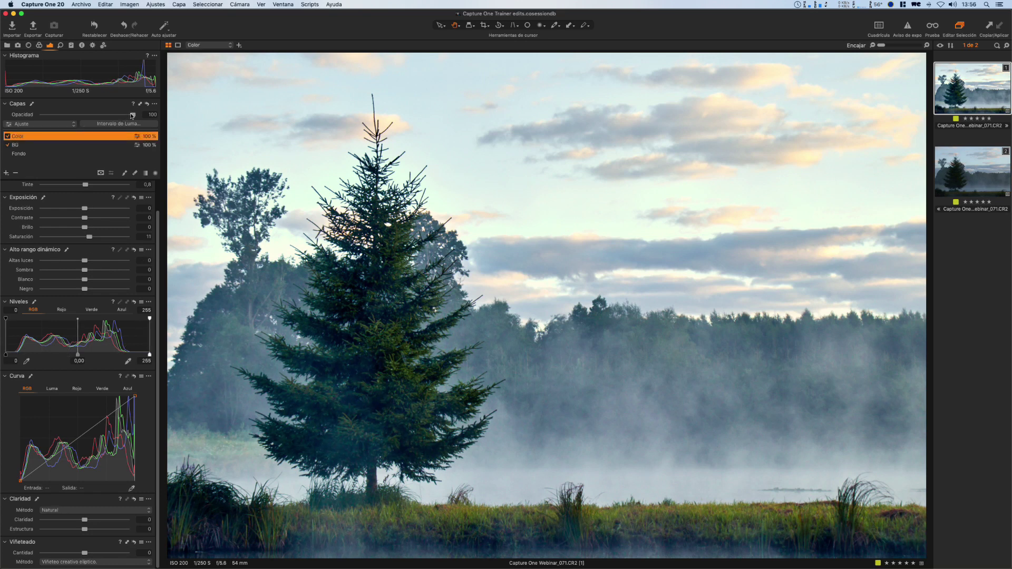
mouse_move(133, 115)
mouse_down()
mouse_move(111, 116)
mouse_move(135, 116)
mouse_up()
click(95, 28)
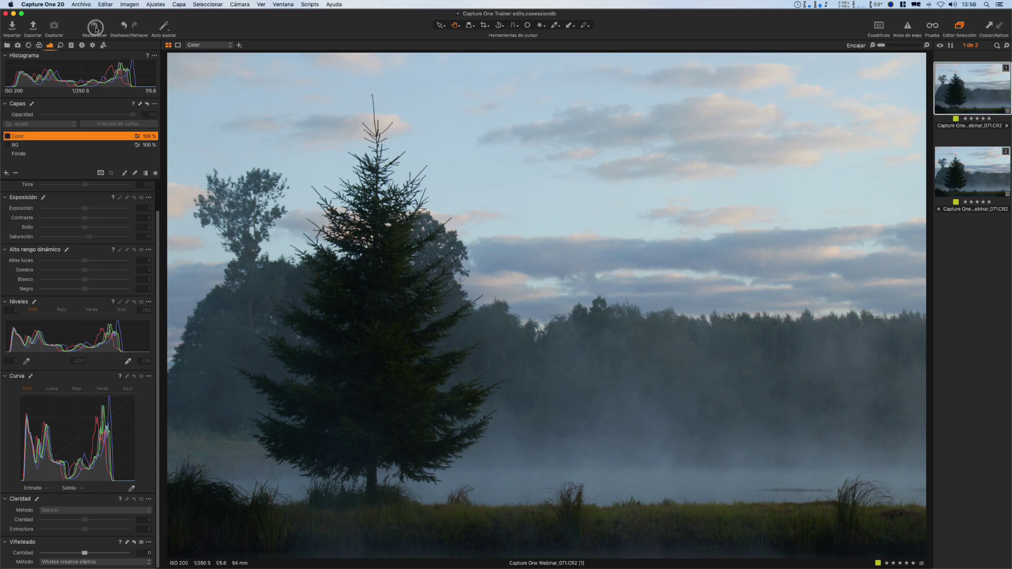
drag(95, 29, 96, 29)
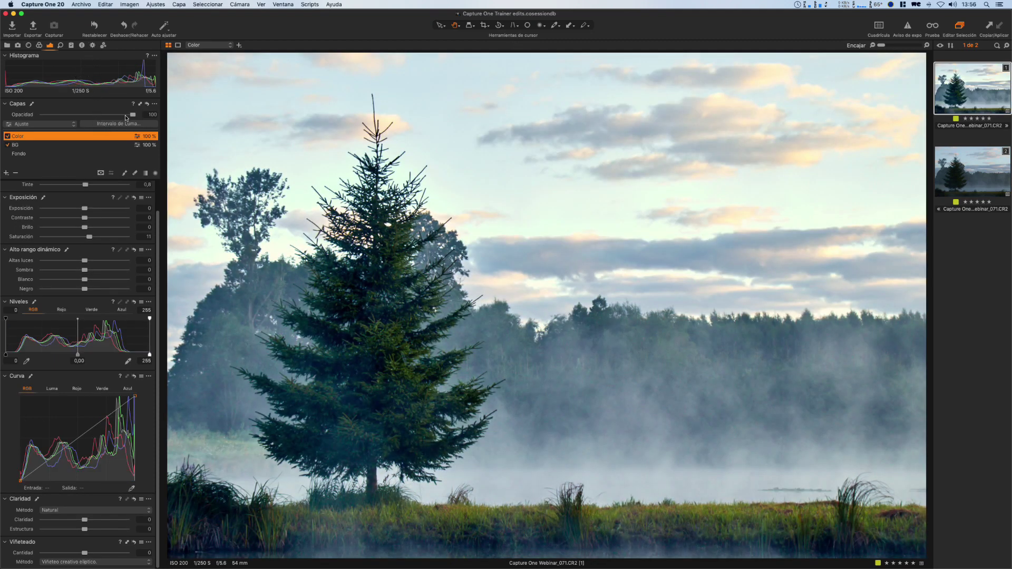
drag(133, 115, 112, 116)
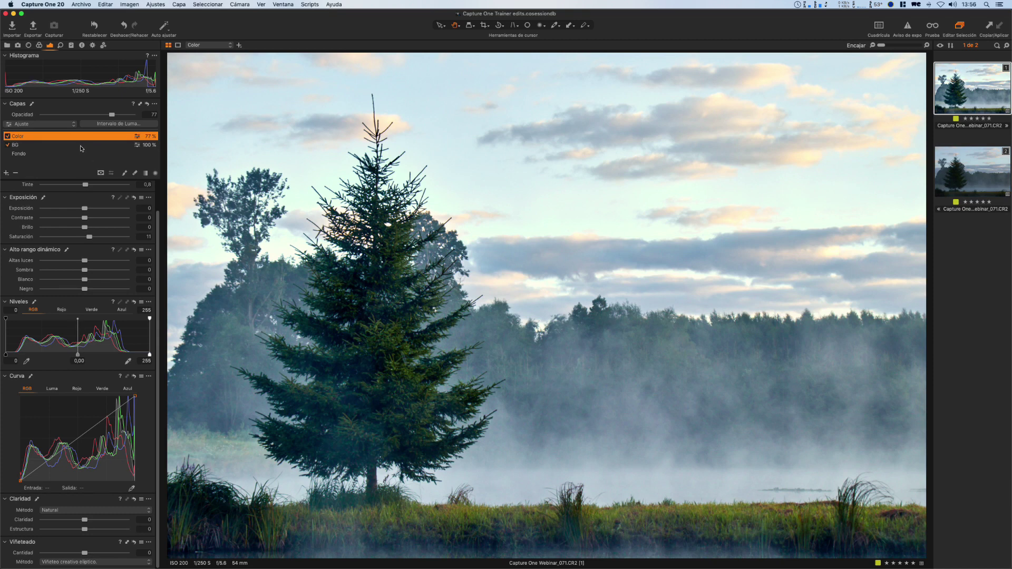
Step: Try a Viñeteado amount of 2,03 with the creative elliptical method and undo it
click(84, 147)
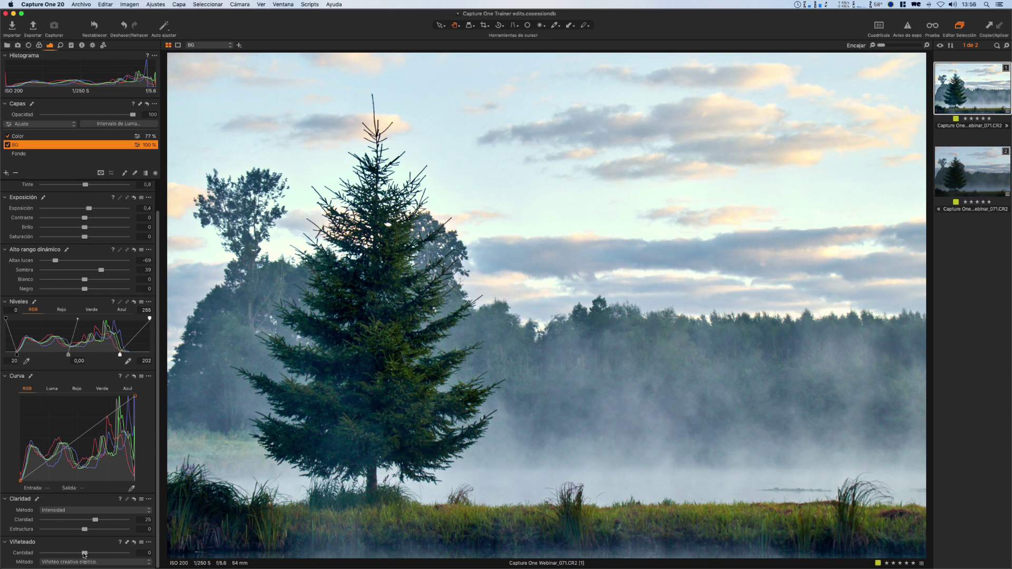
mouse_move(85, 553)
mouse_down()
mouse_move(74, 554)
mouse_move(100, 556)
mouse_up()
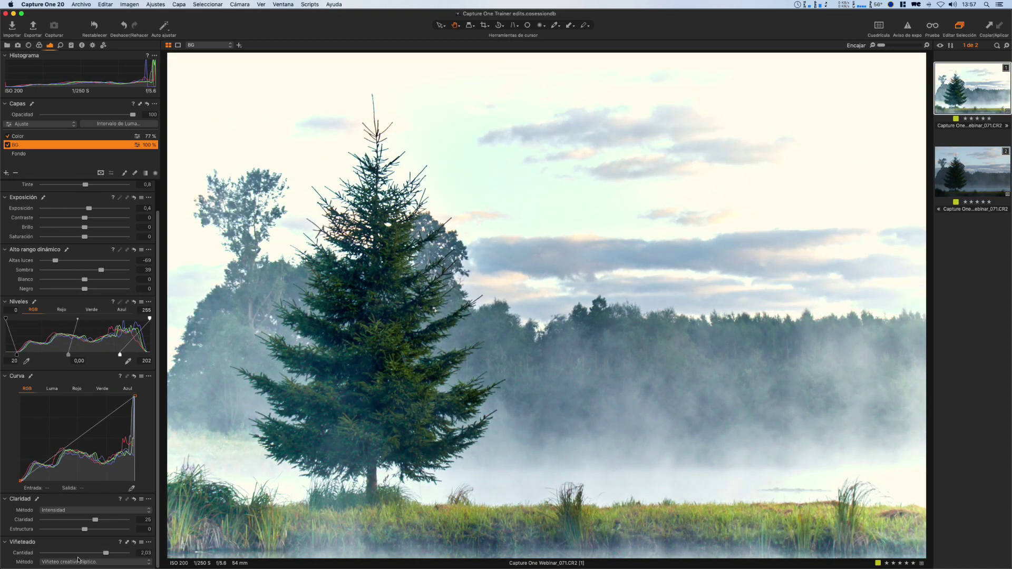
key(super+z)
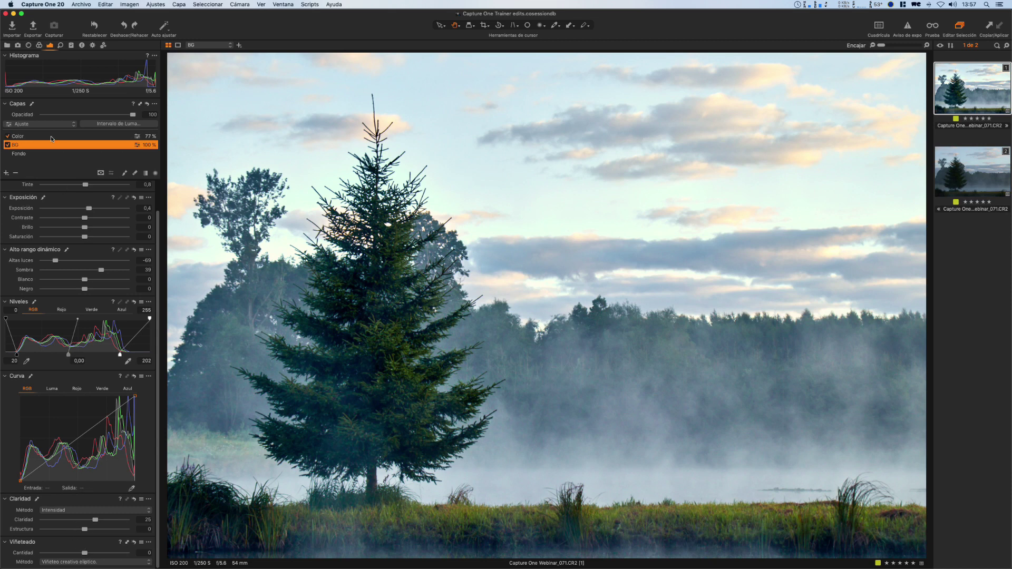
Step: Add a new empty layer named Viñeteado above the Color layer
click(6, 174)
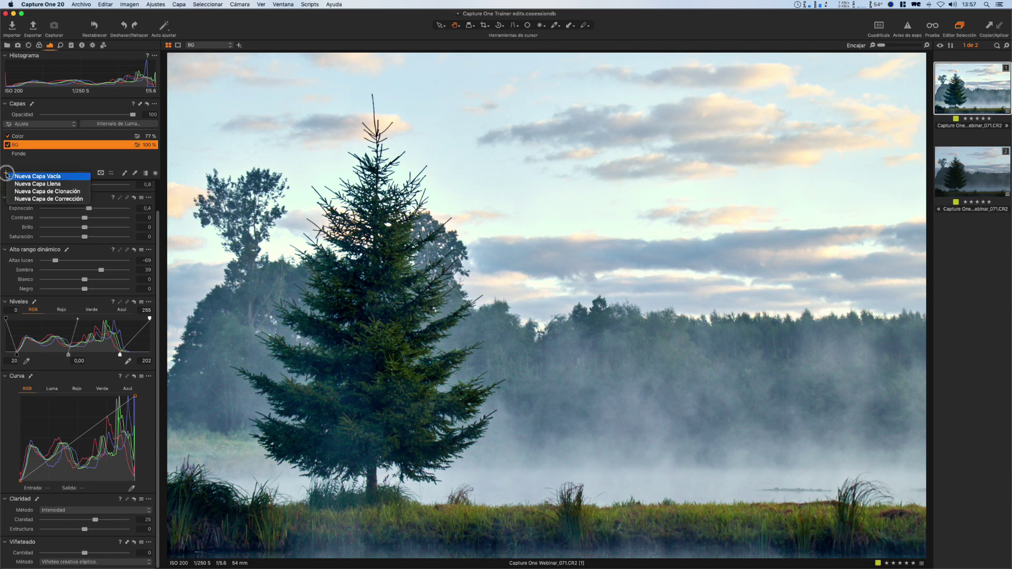
click(43, 177)
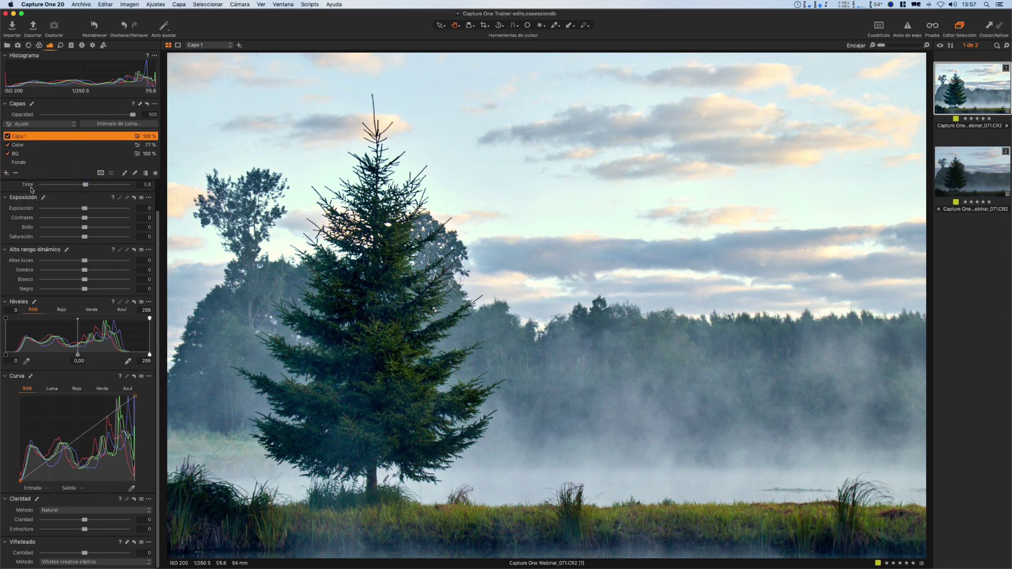
double_click(20, 136)
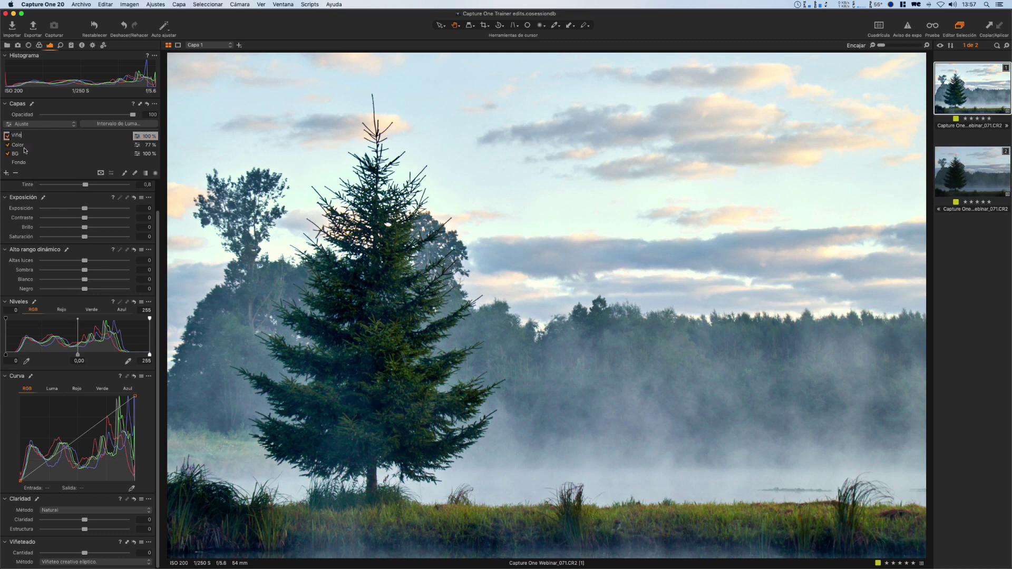
text(Viñeteado)
key(Return)
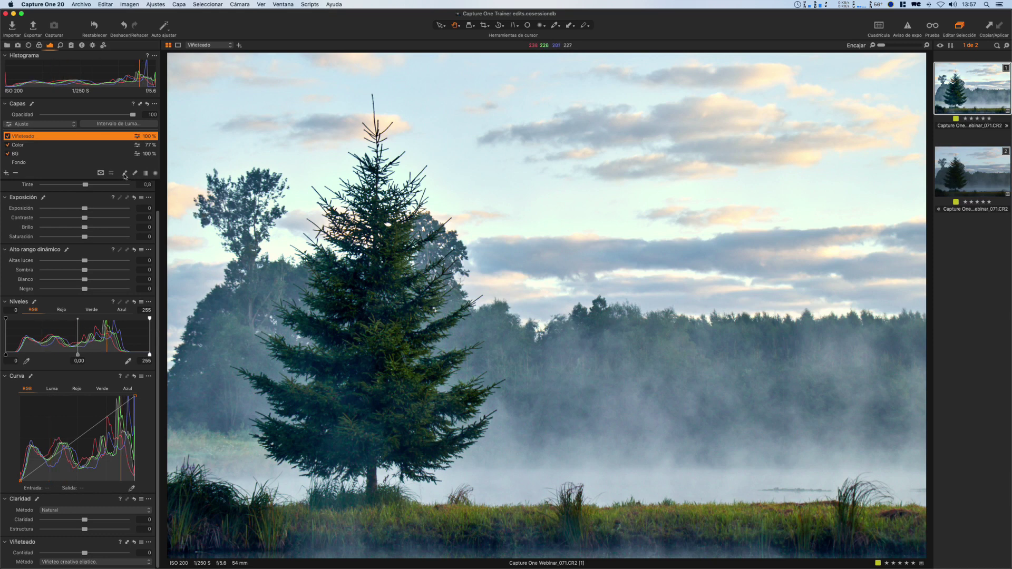
Step: Draw a large radial gradient mask around the middle of the photo on the Viñeteado layer and enlarge it toward the image edges
click(156, 173)
drag(458, 250, 891, 525)
drag(488, 257, 566, 323)
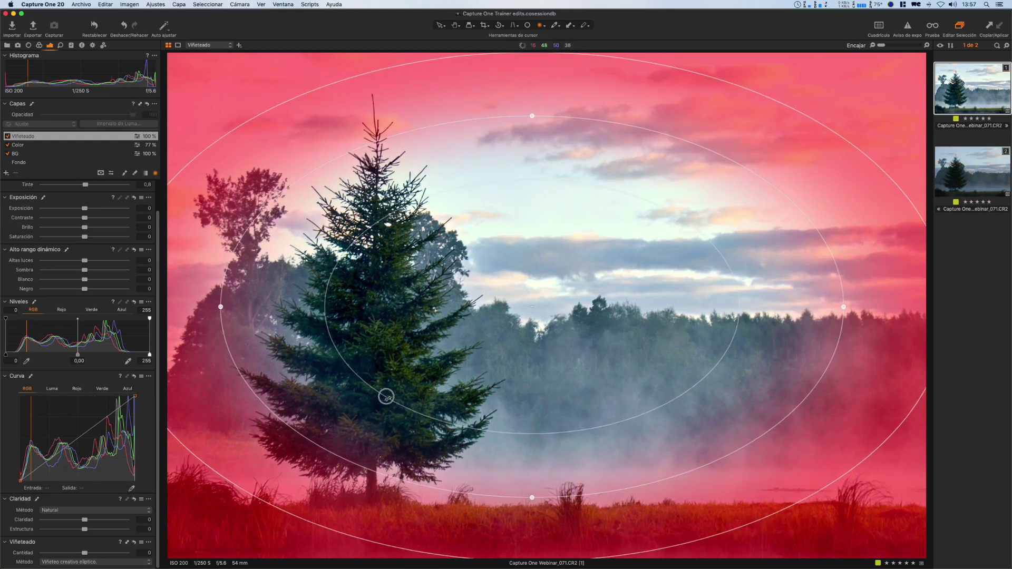
drag(386, 400, 372, 415)
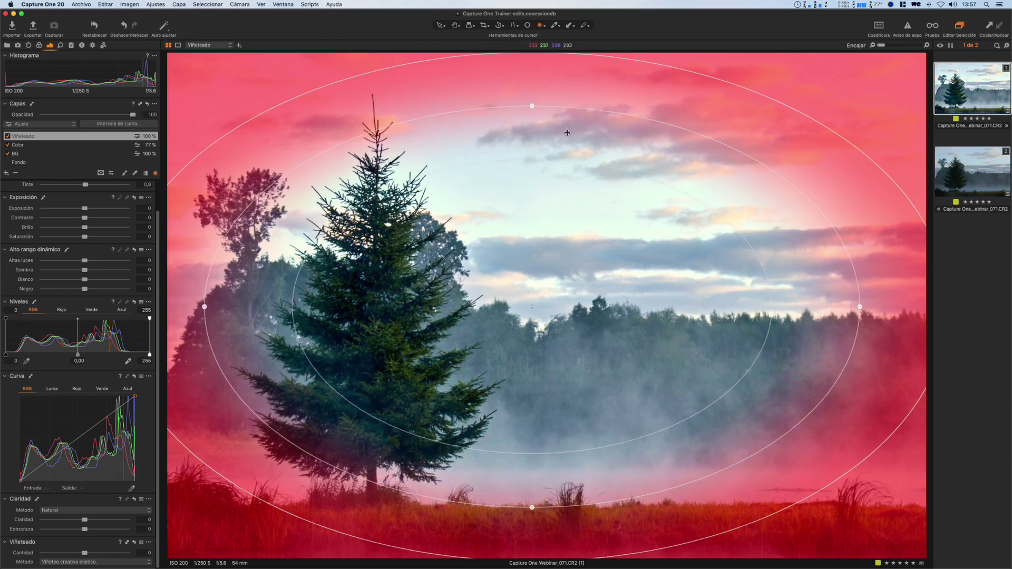
drag(532, 106, 534, 95)
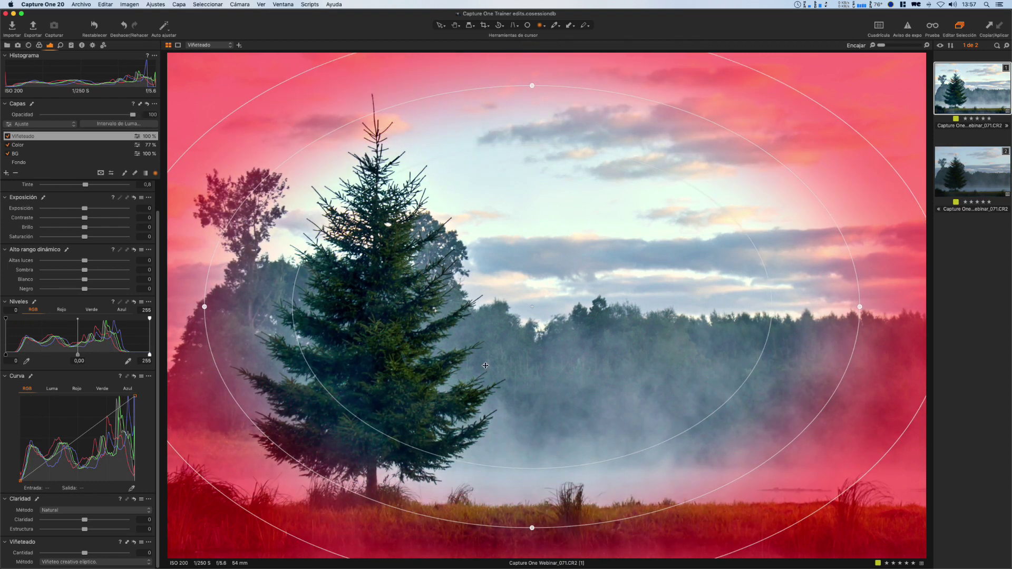
drag(532, 528, 534, 541)
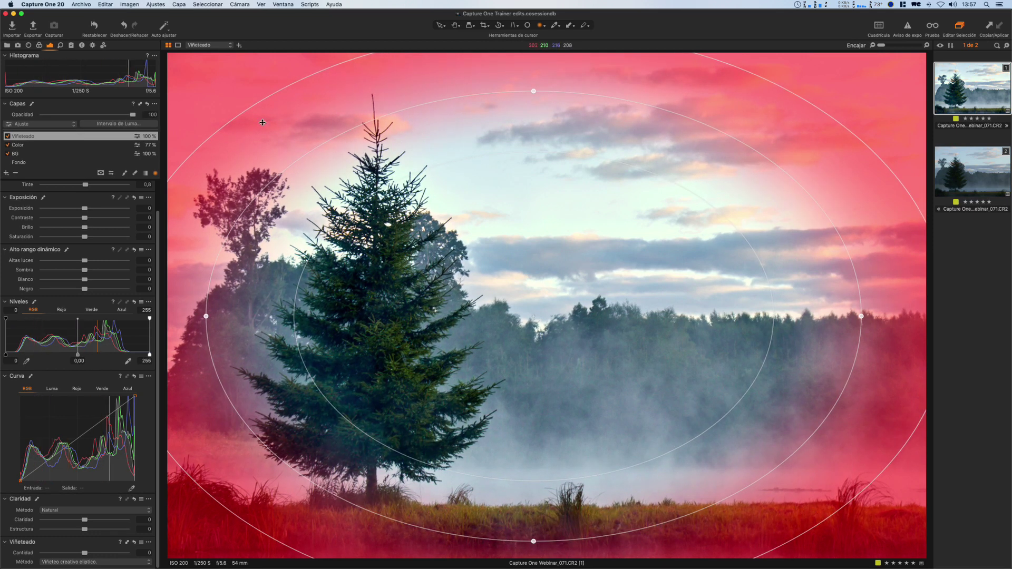
Step: Show the photo with a proofing margin, widen the radial mask's ellipse and shift the mask slightly upward
click(177, 46)
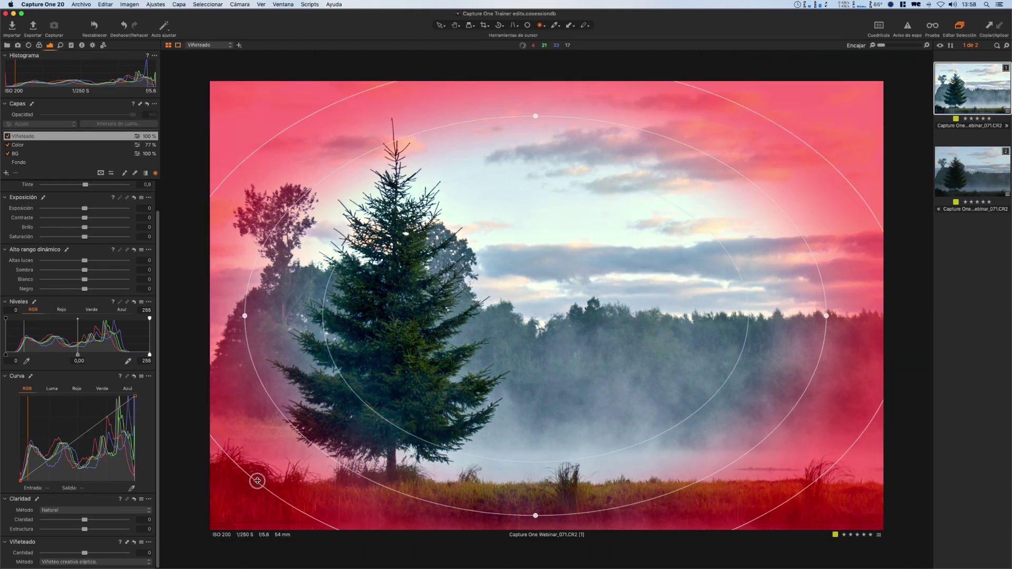
drag(258, 480, 242, 500)
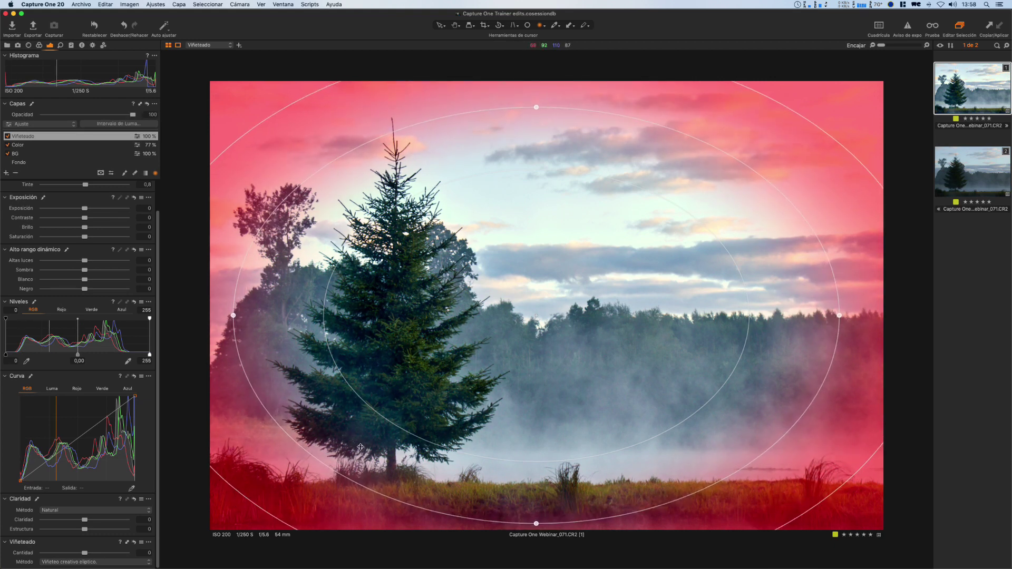
drag(363, 456, 364, 450)
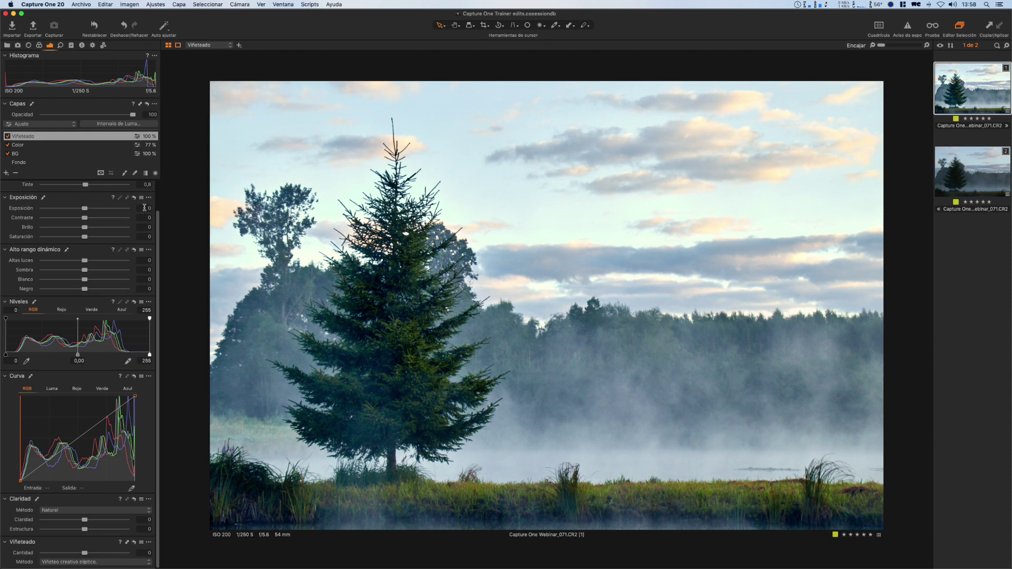
Step: Darken the Viñeteado layer by setting Exposición to -0,3 and Brillo to -5
key(Down)
key(Down)
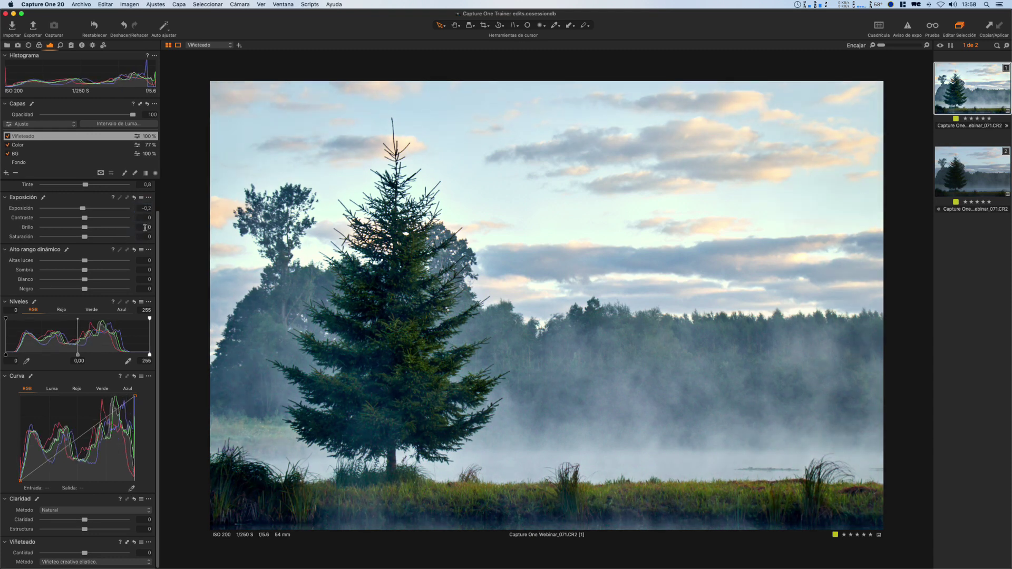
key(Down)
key(Down)
key(Down)
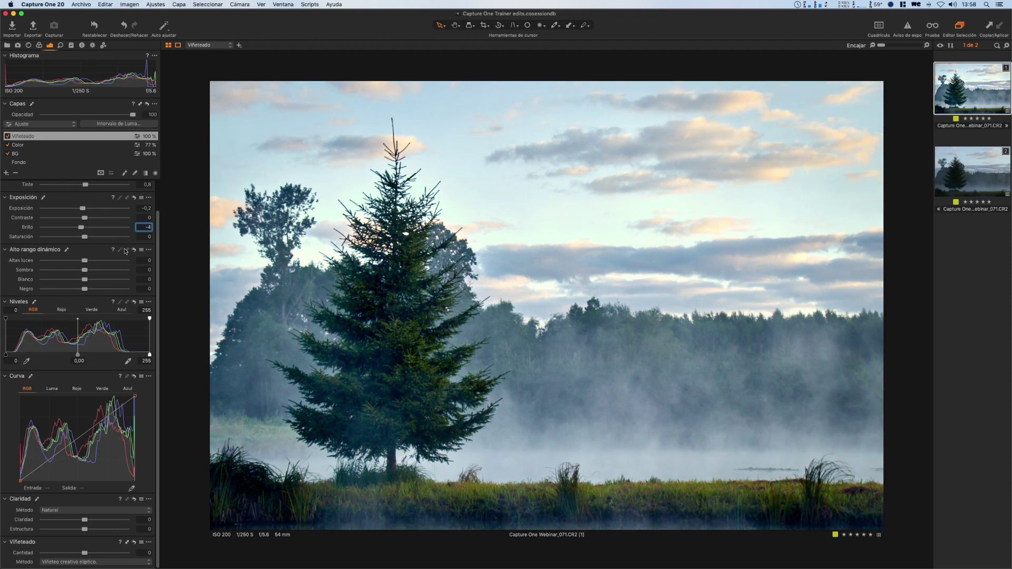
key(Down)
click(145, 208)
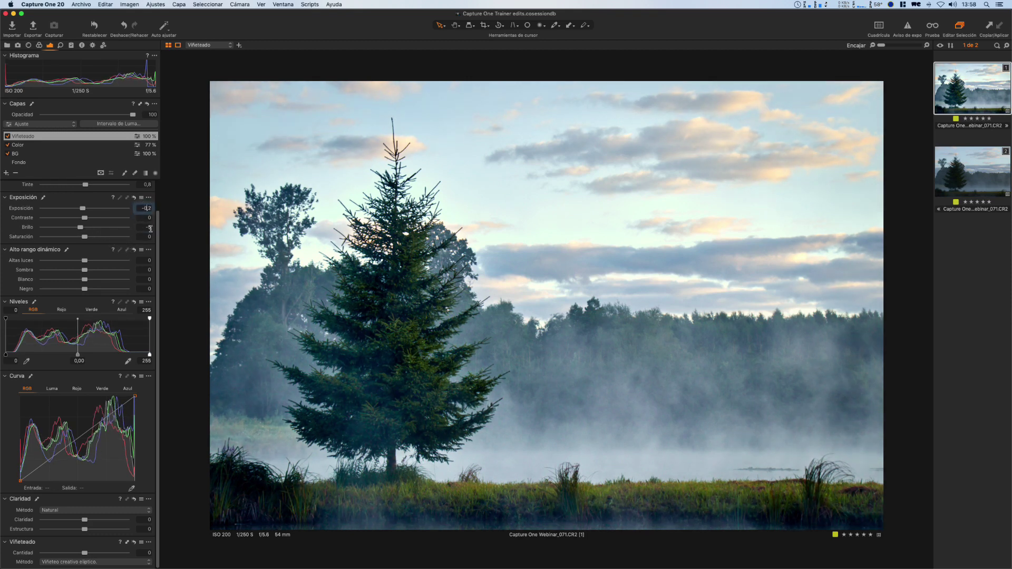
key(Down)
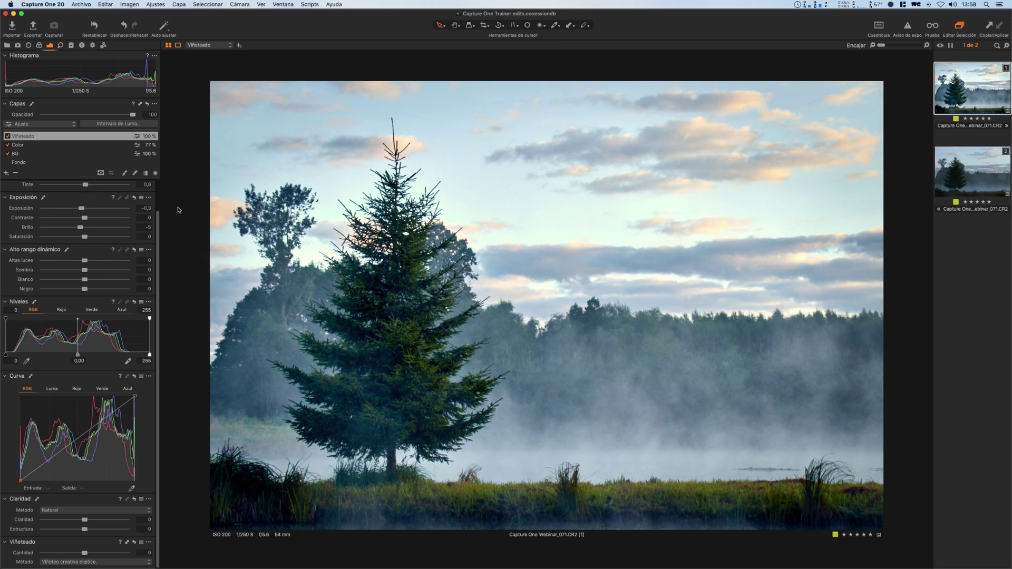
Step: Toggle the Viñeteado layer off and on to compare the photo with and without the vignette
click(6, 136)
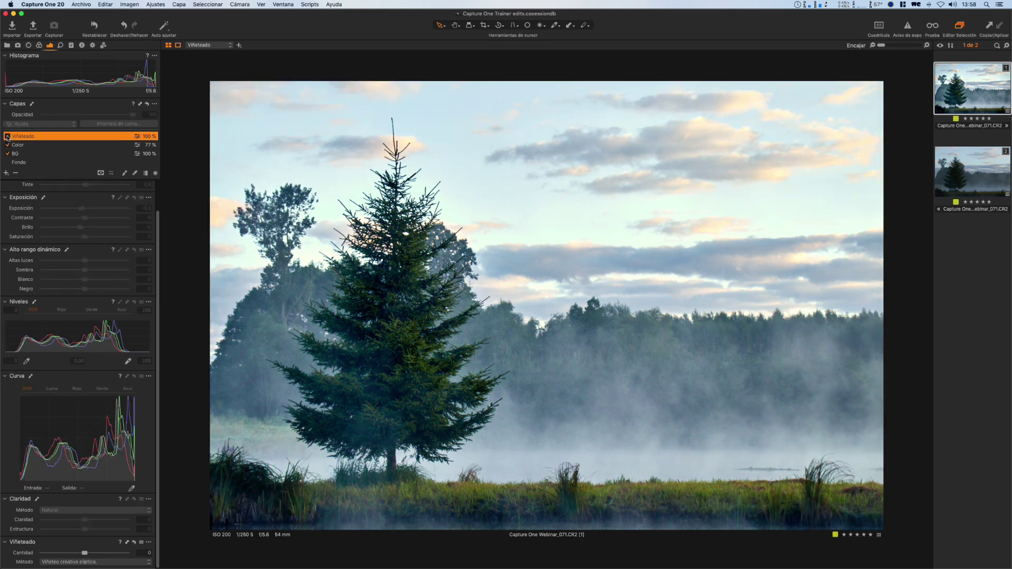
click(7, 136)
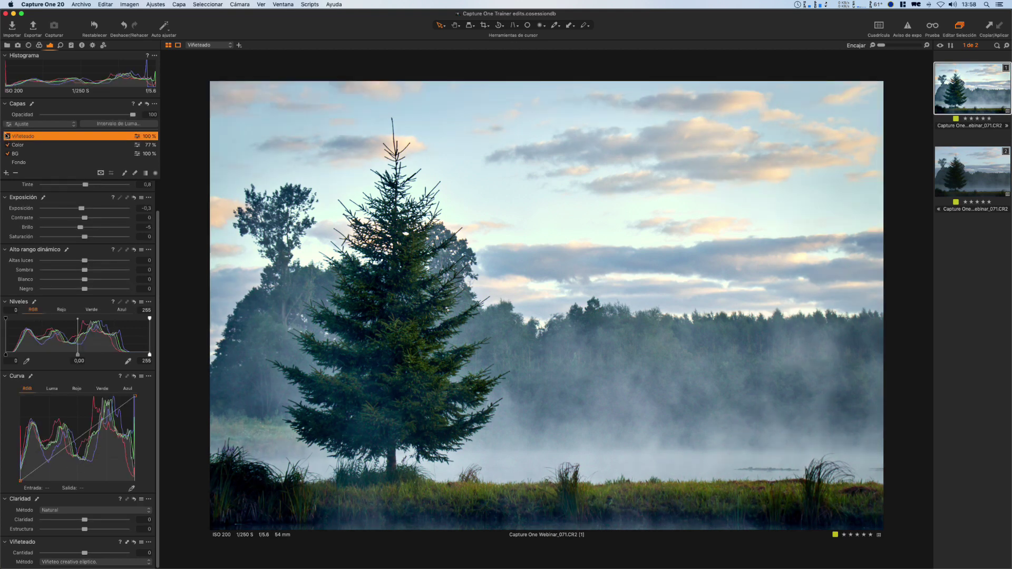
click(7, 136)
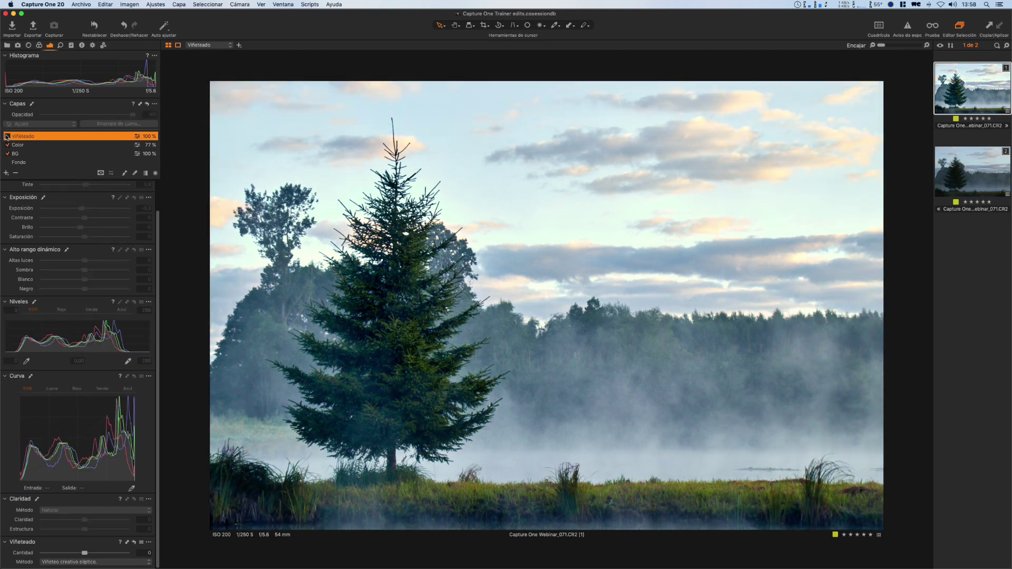
click(7, 136)
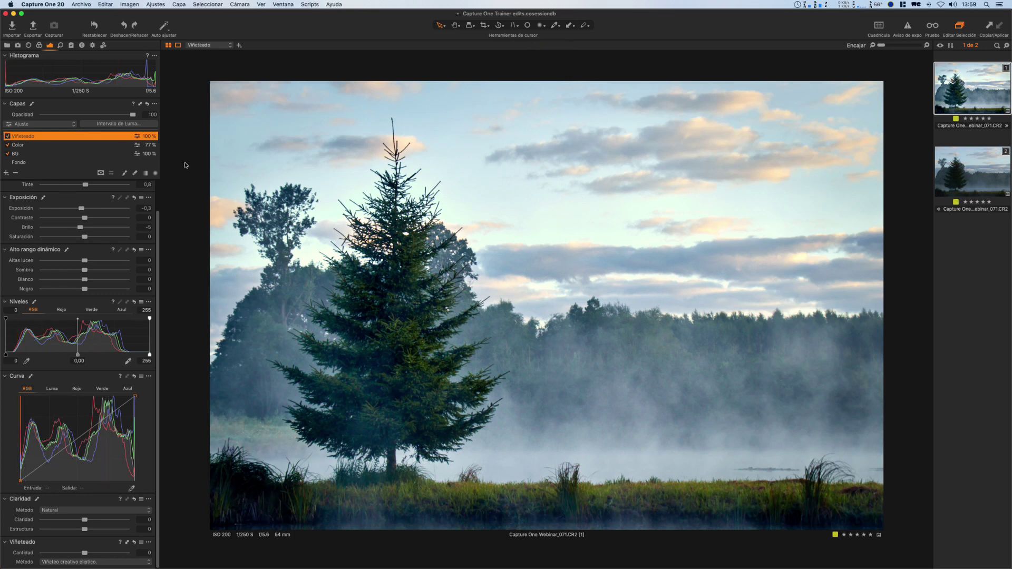
Step: Stretch the Viñeteado layer's radial mask vertically, widen its ellipse and shift the mask slightly sideways to recentre it
click(154, 174)
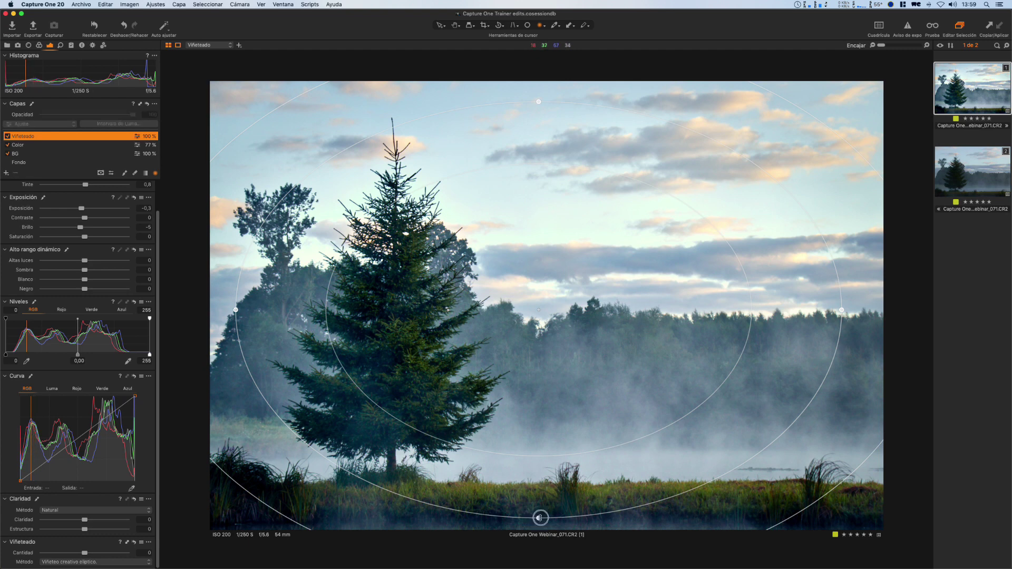
drag(539, 518, 536, 535)
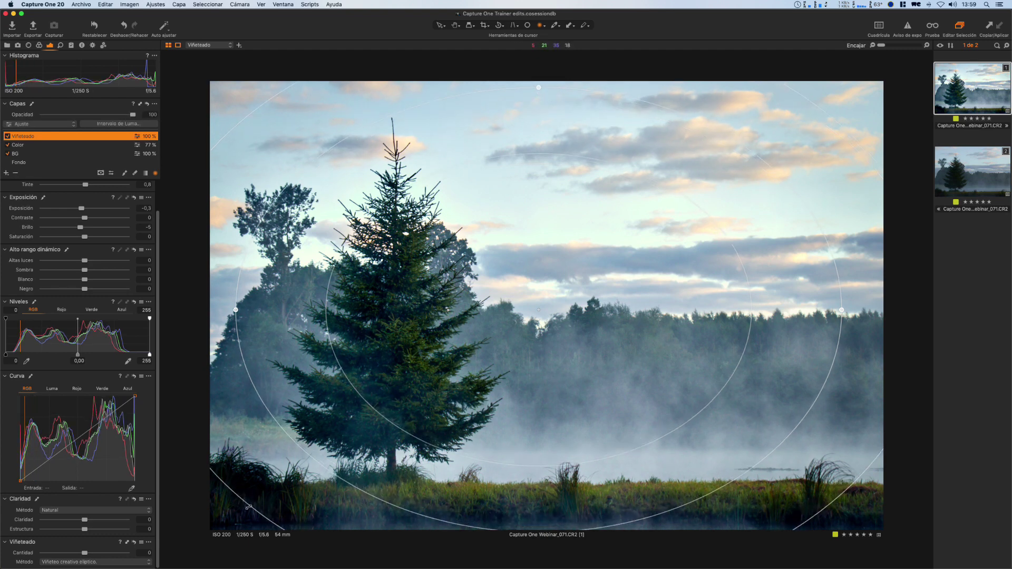
drag(248, 507, 221, 530)
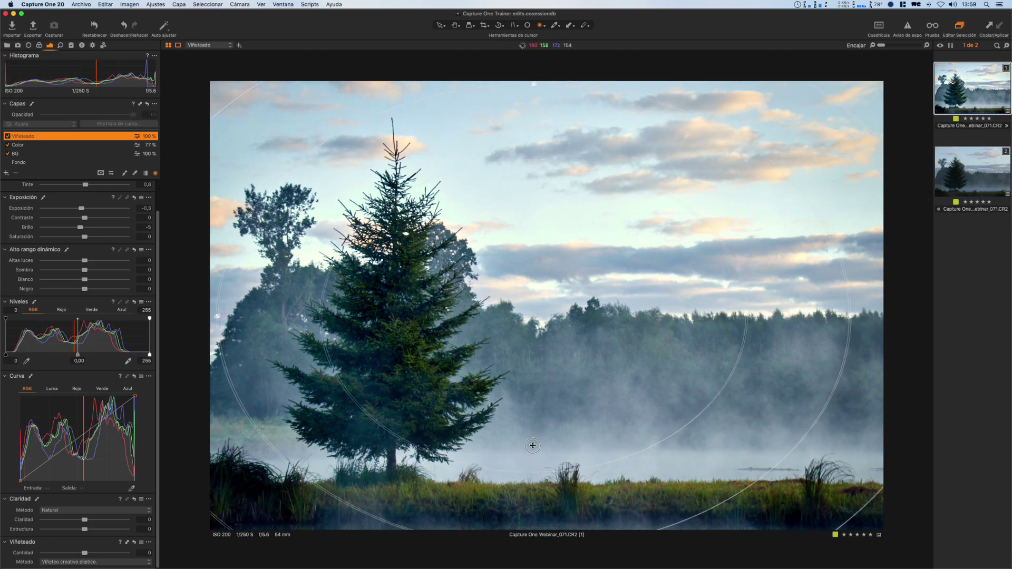
drag(532, 446, 543, 447)
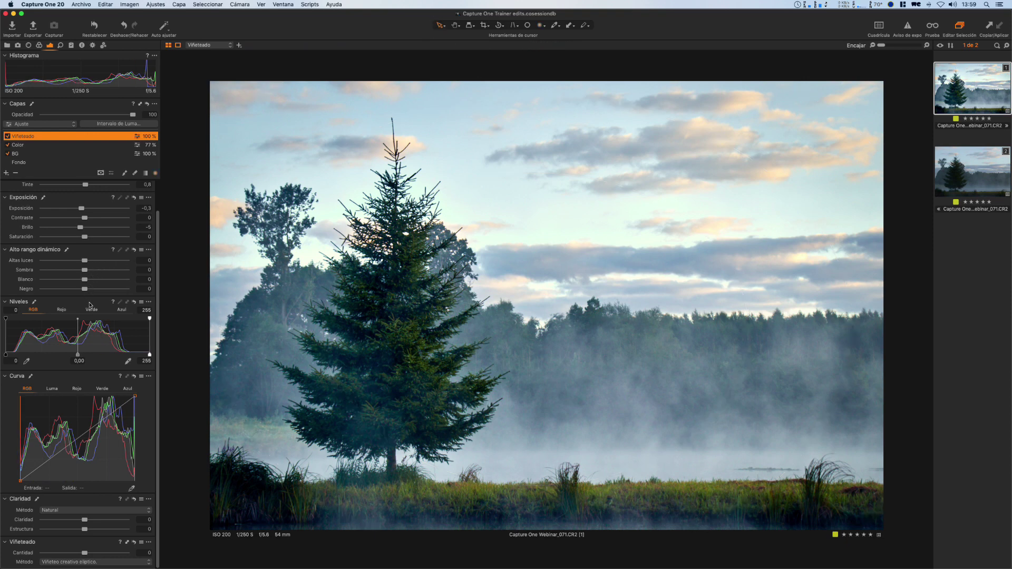
Step: Lower the Viñeteado layer's opacity to 89, remove the proofing margin and compare the edit with the temporarily reset original
drag(132, 115, 122, 116)
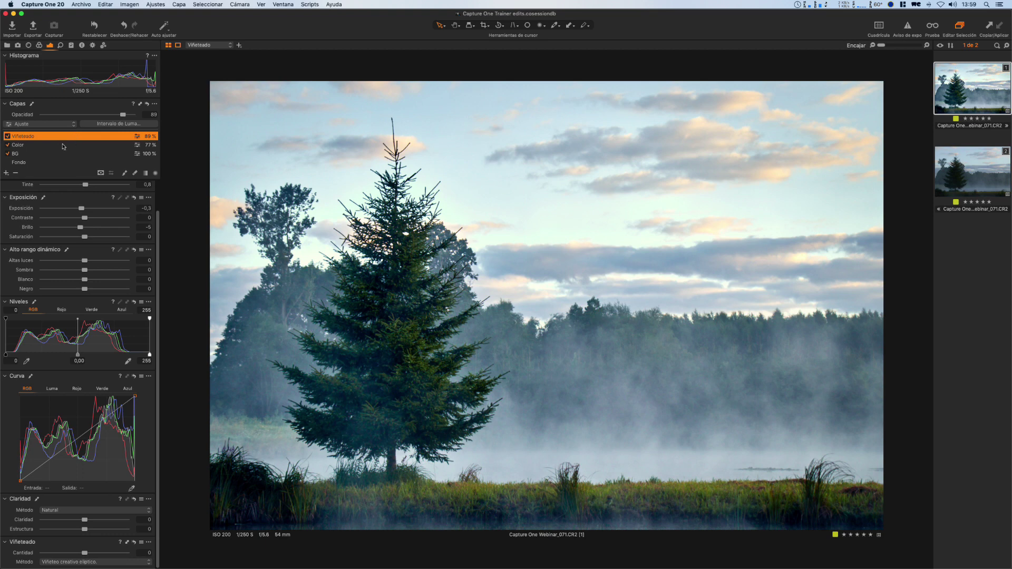
click(177, 45)
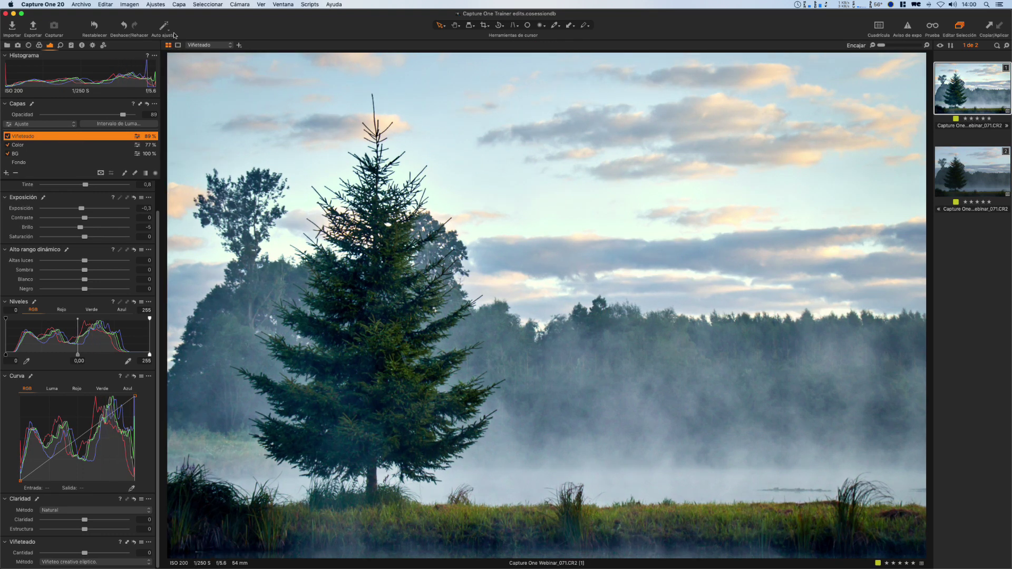
click(95, 27)
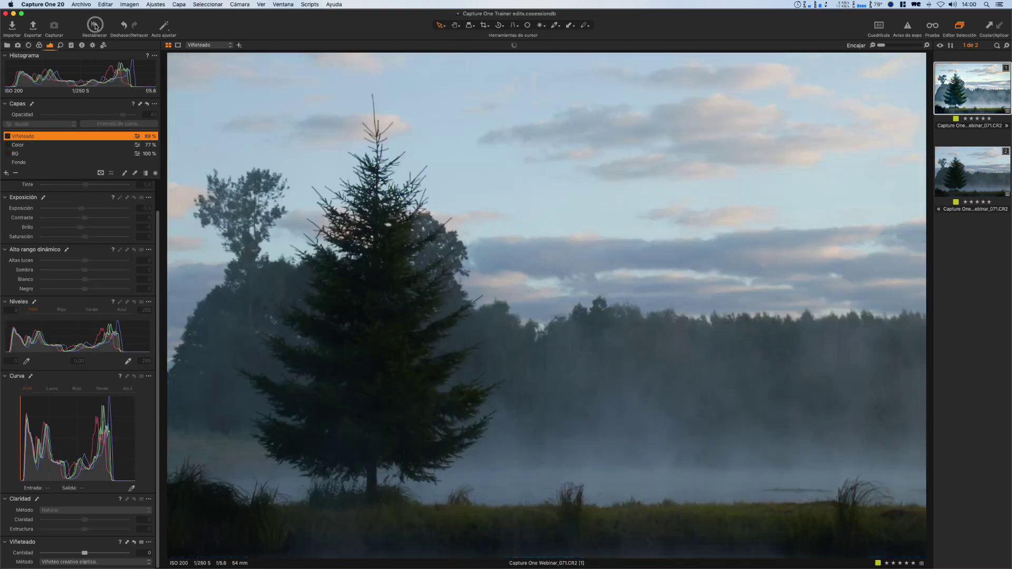